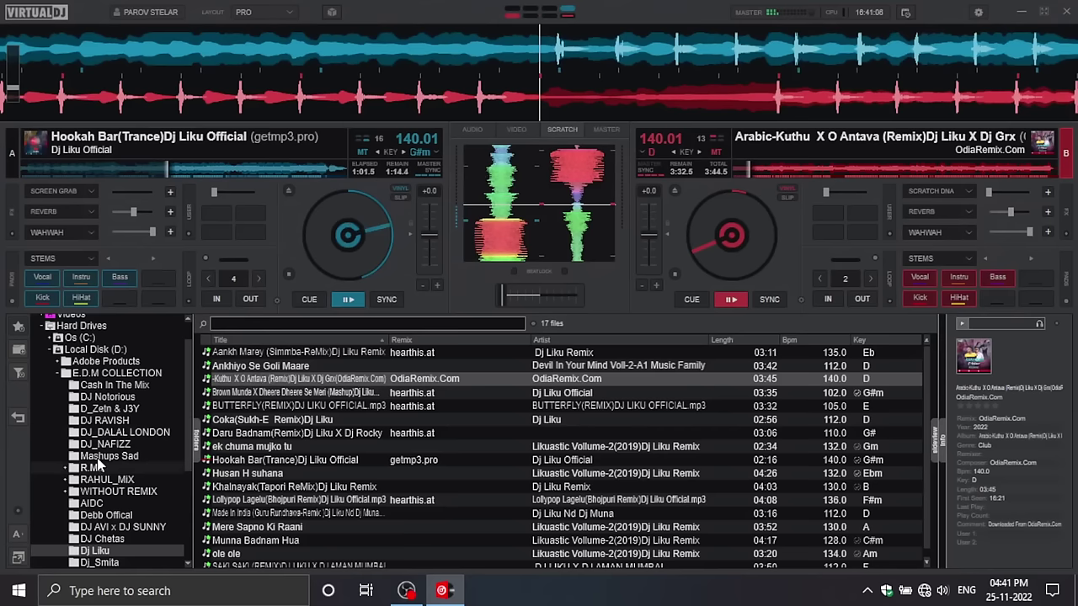
Step: Start playing the Arabic-Kuthu X O Antava remix on deck B and toggle the lock beside its pitch slider
scroll(98, 464, "down", 1)
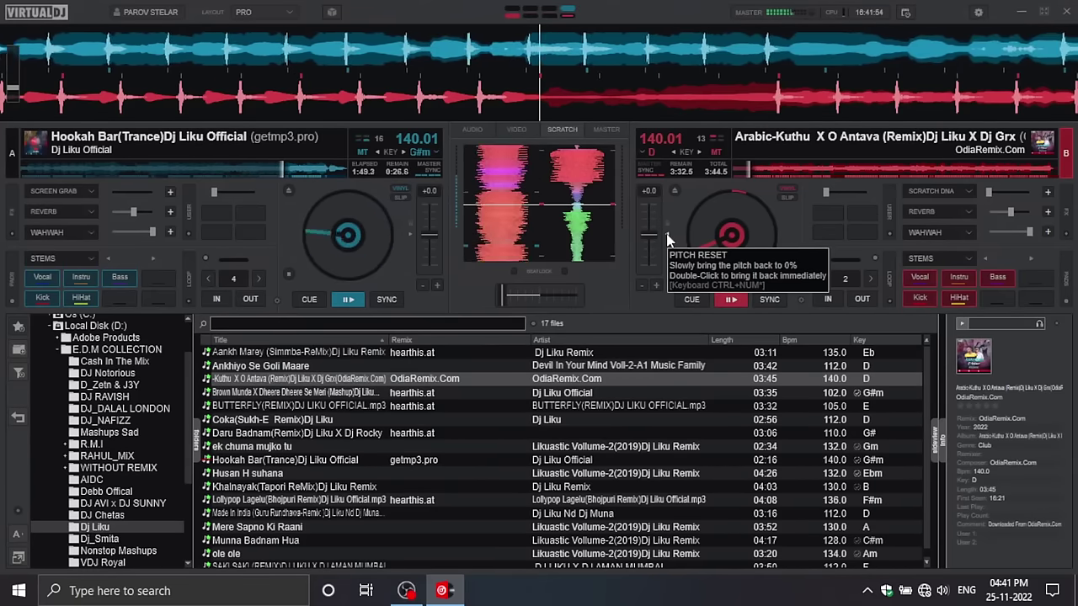
key("space")
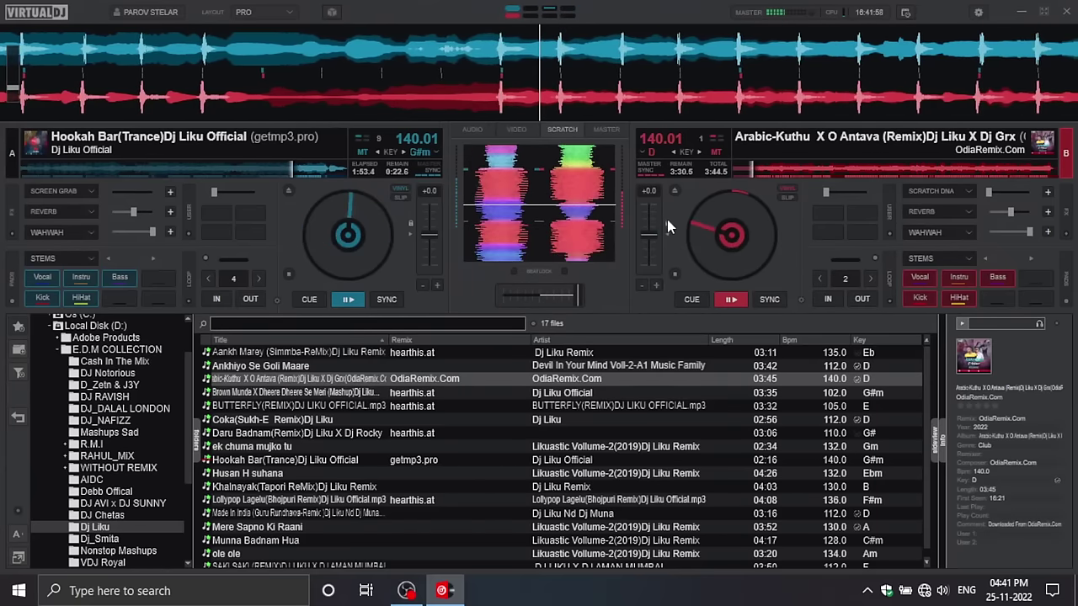
left_click(668, 220)
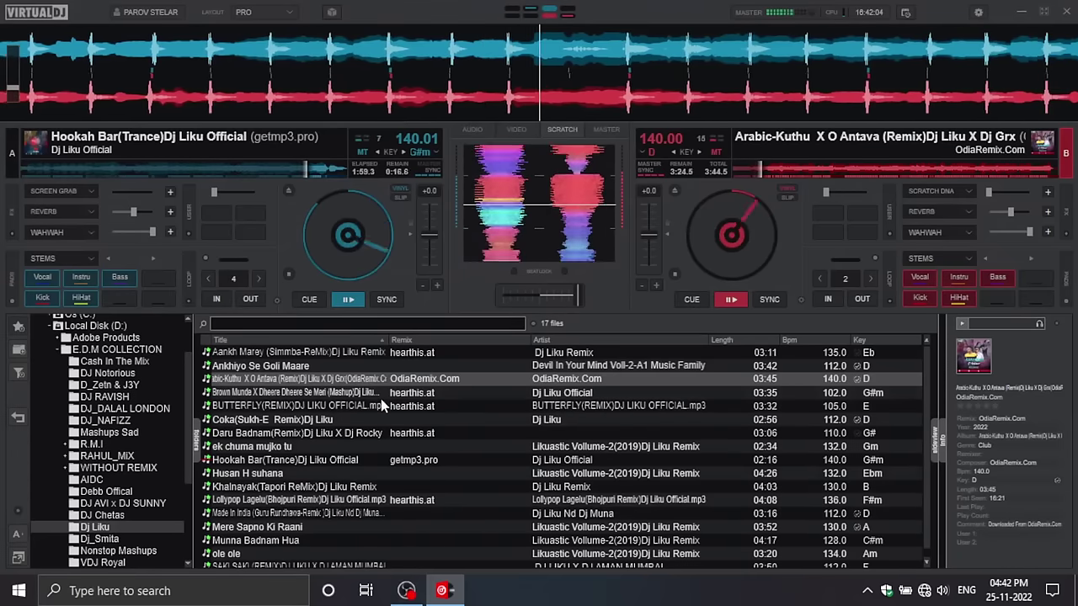
Step: Lower the system volume and load the 136 BPM Lollypop Lagelu (Bhojpuri Remix) track onto deck A
key("XF86AudioLowerVolume")
key("XF86AudioLowerVolume")
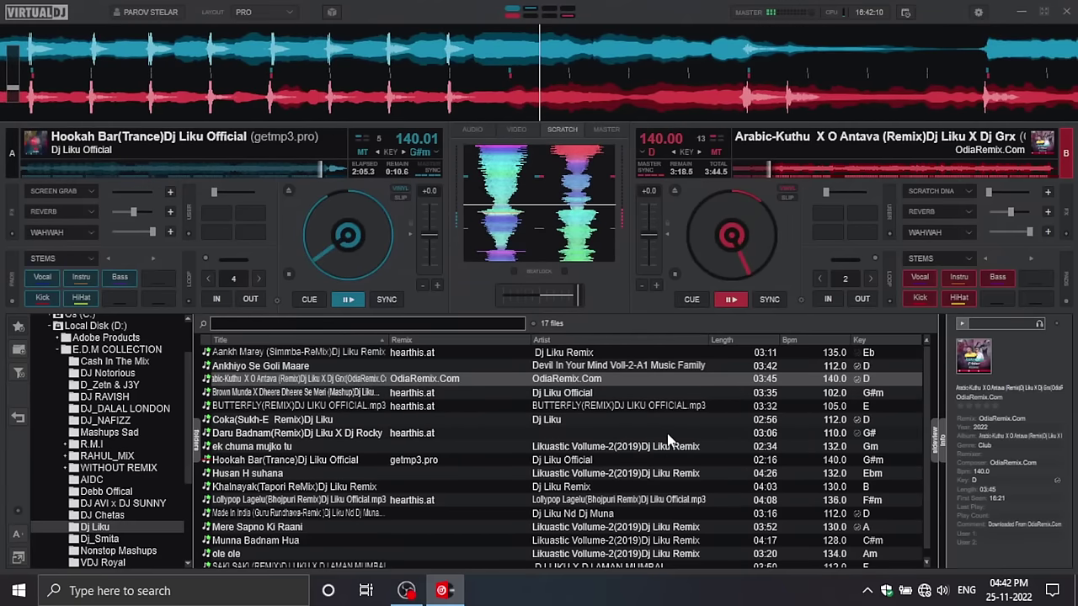
scroll(760, 428, "down", 1)
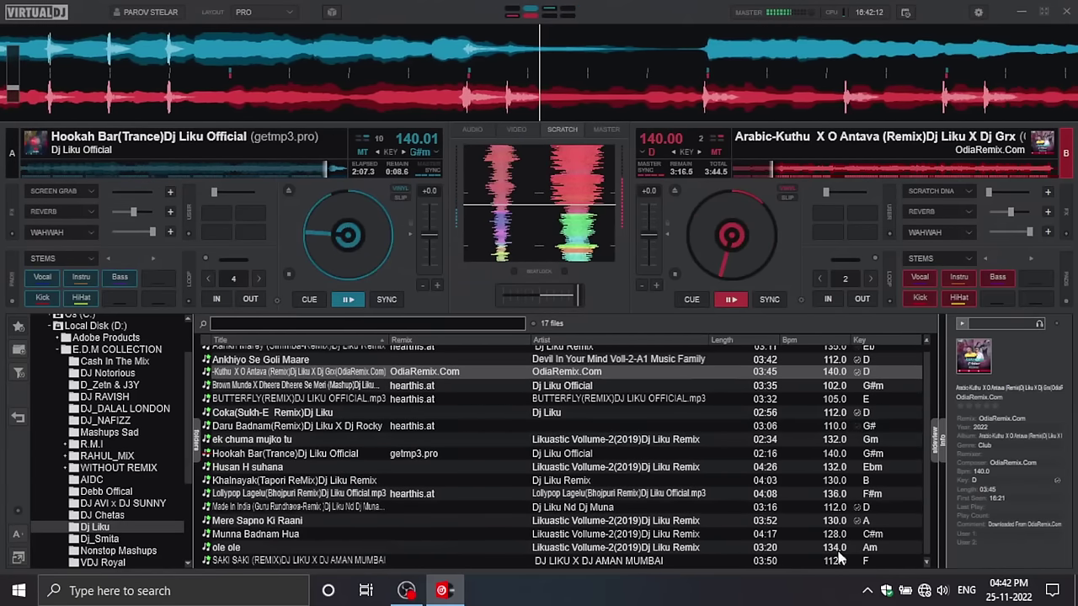
left_click(505, 494)
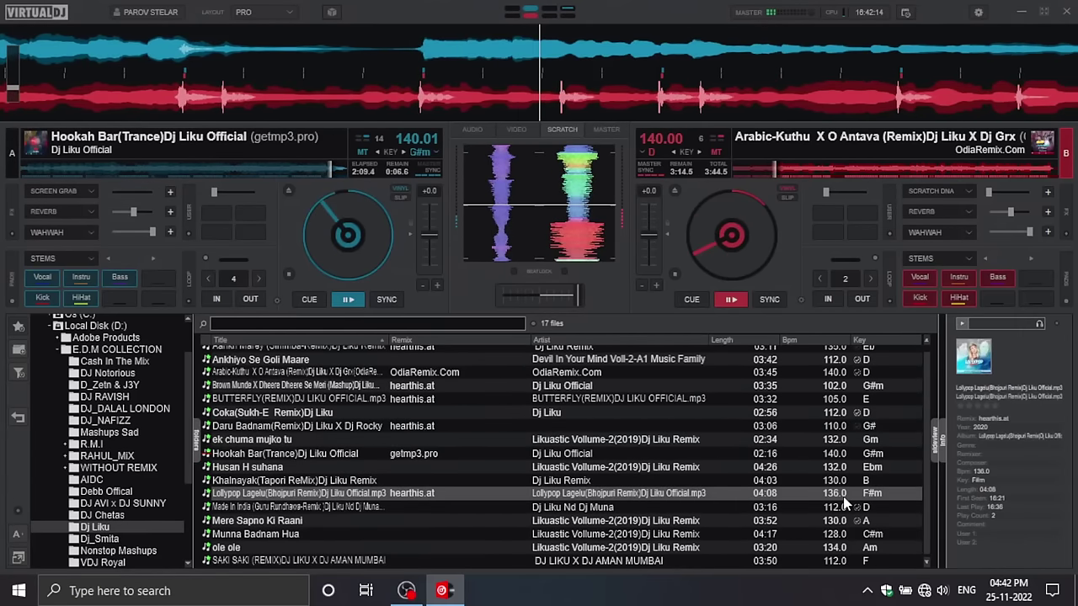
scroll(252, 518, "up", 1)
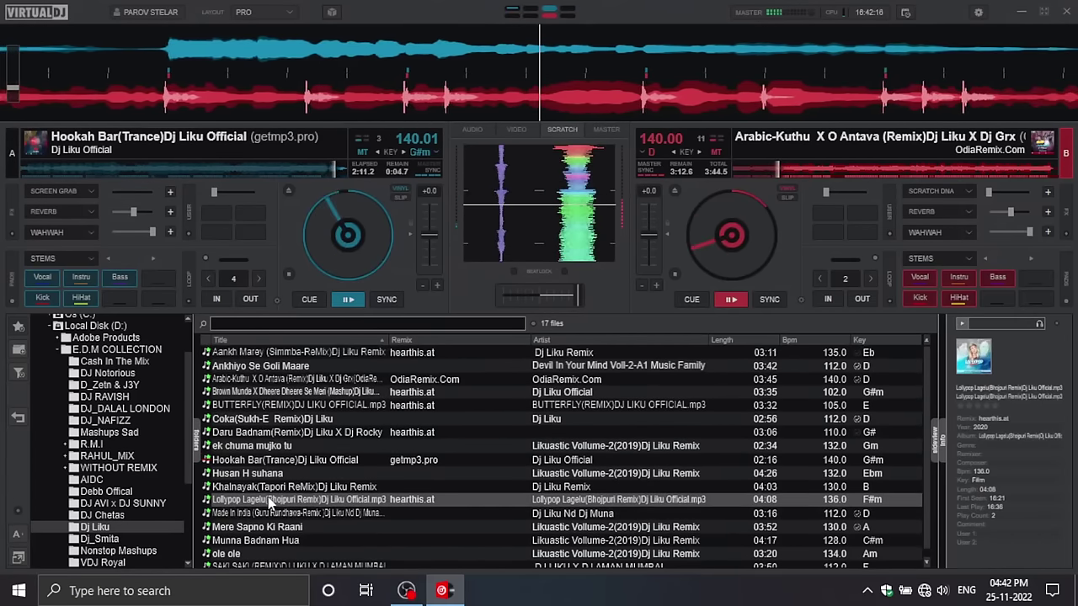
left_click_drag(267, 497, 322, 251)
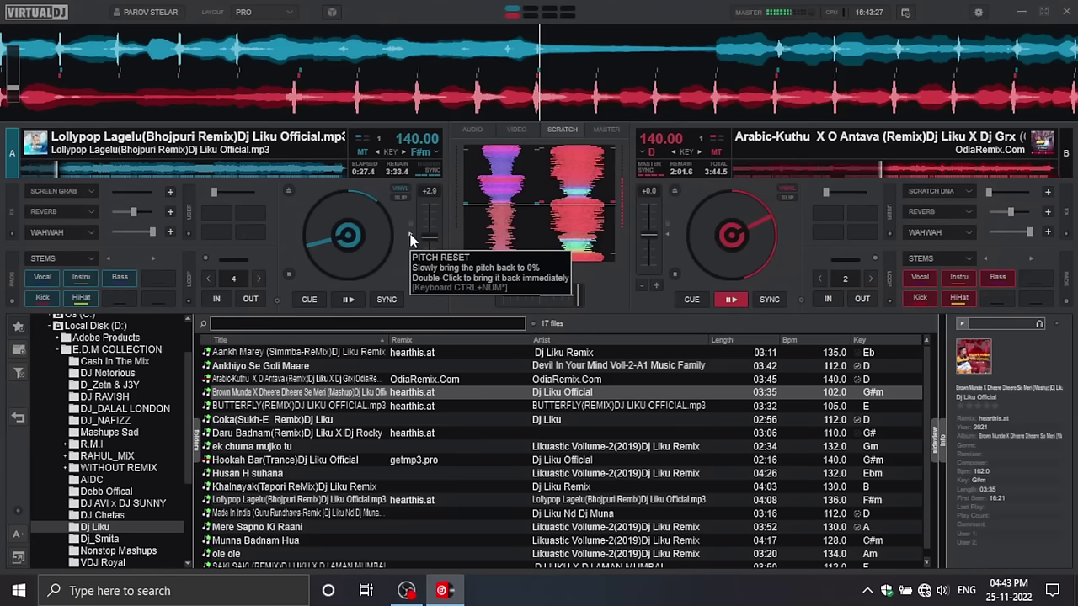
Step: Reset the pitch of Lollypop Lagelu on deck A to 0%
double_click(411, 239)
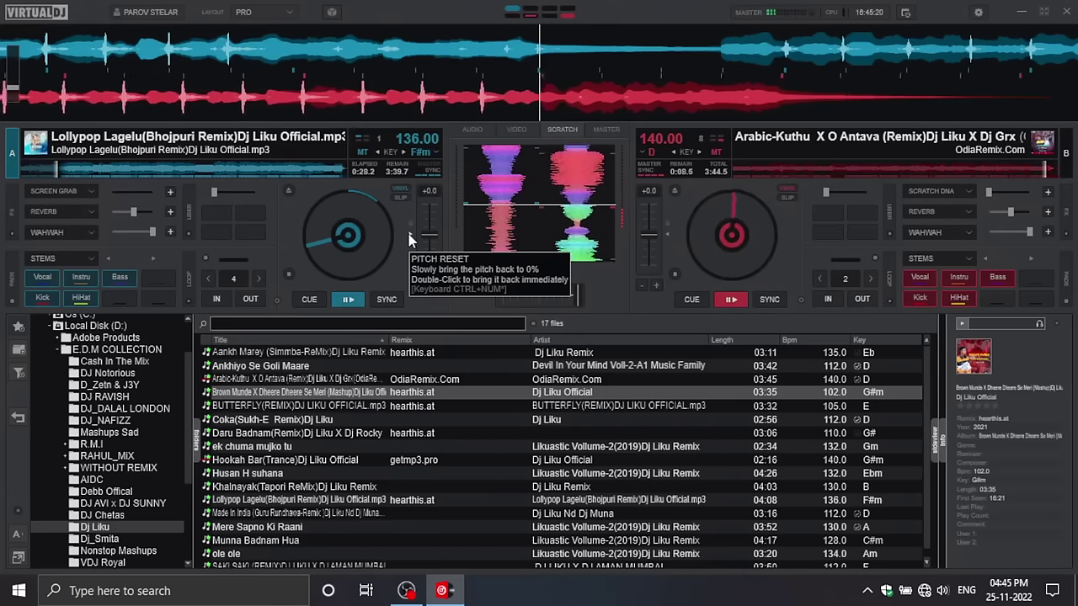
left_click(409, 240)
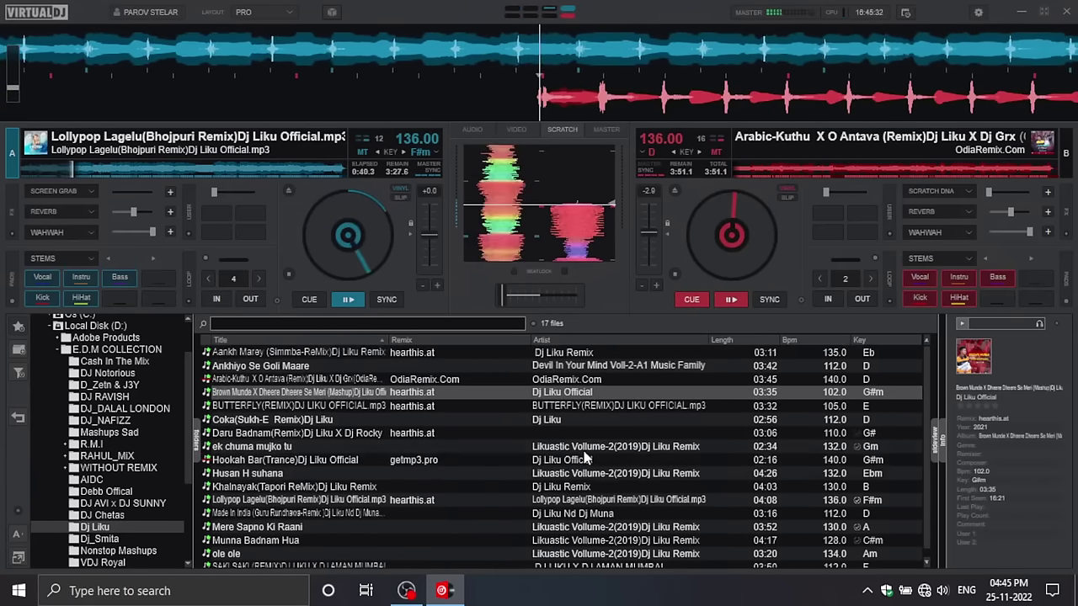
Step: Compare track BPMs in the song list and load Aankh Marey (Simmba-ReMix) onto deck B
left_click(598, 354)
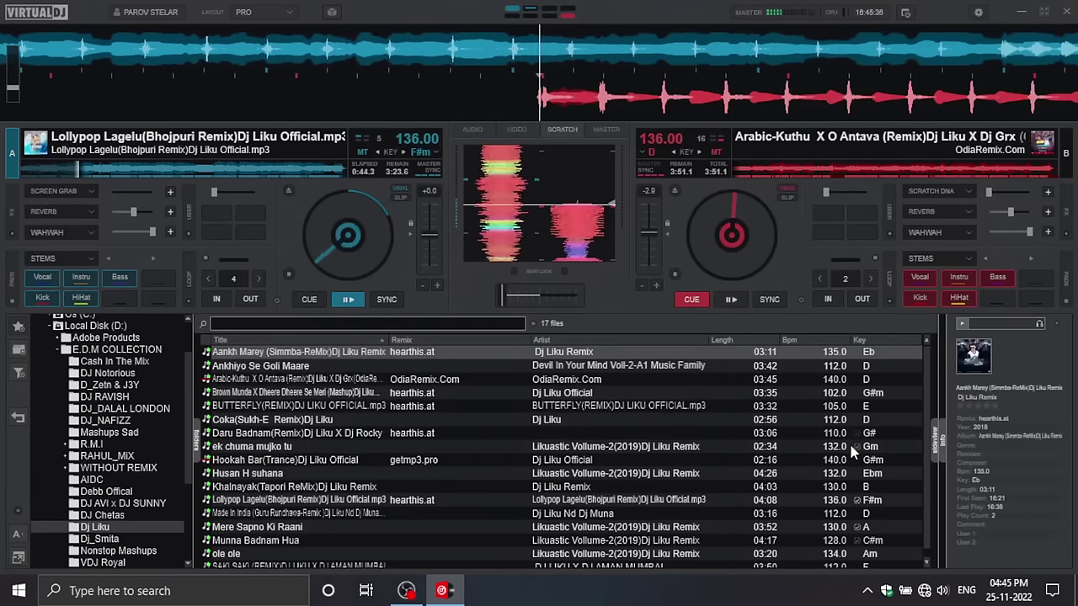
scroll(850, 505, "down", 1)
left_click(850, 493)
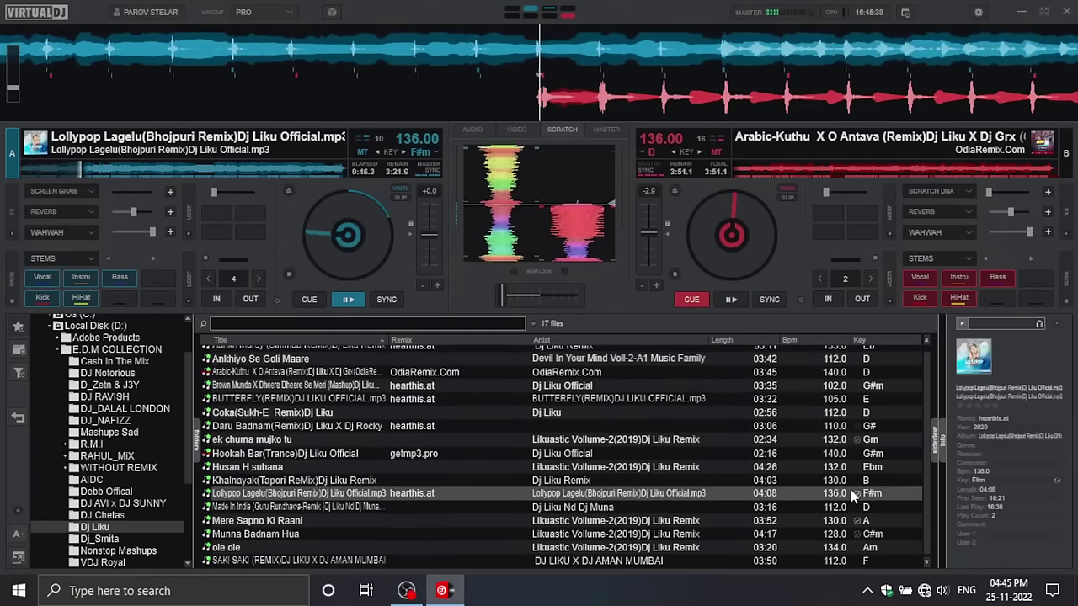
scroll(850, 505, "up", 1)
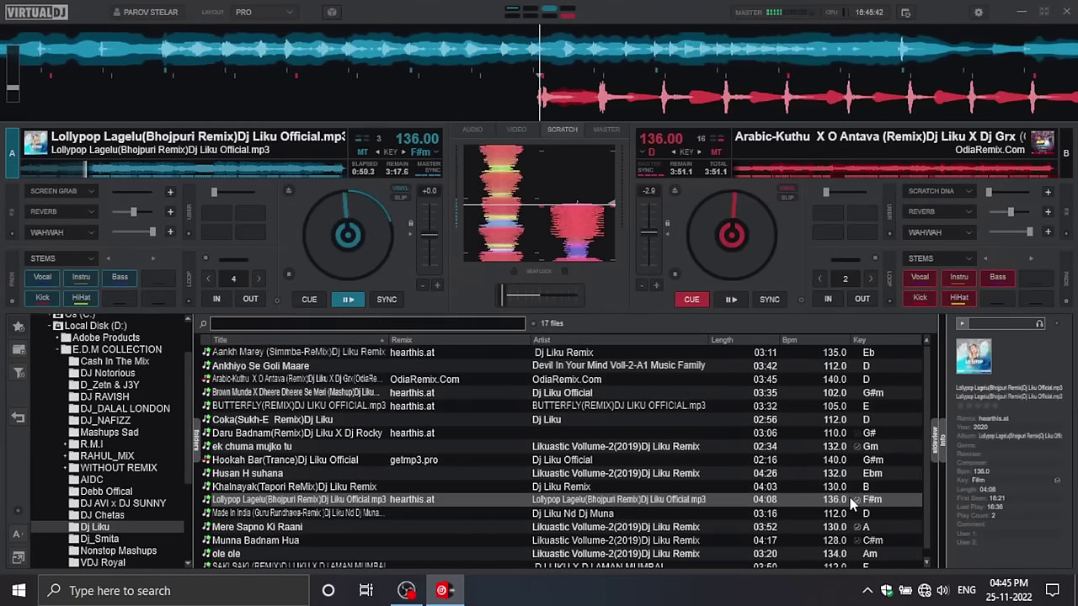
scroll(846, 531, "down", 1)
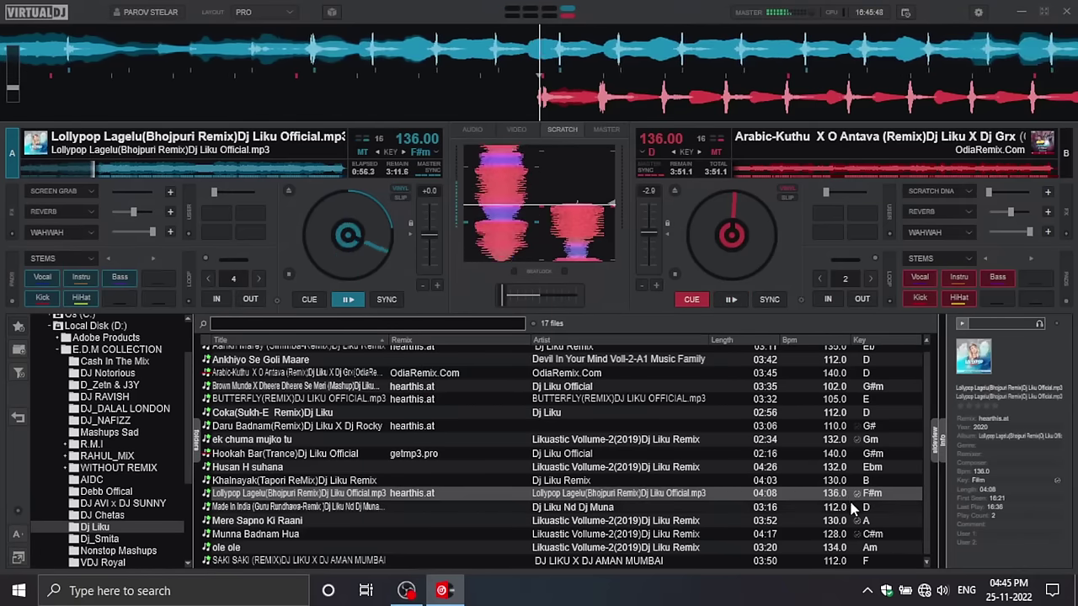
scroll(847, 493, "up", 1)
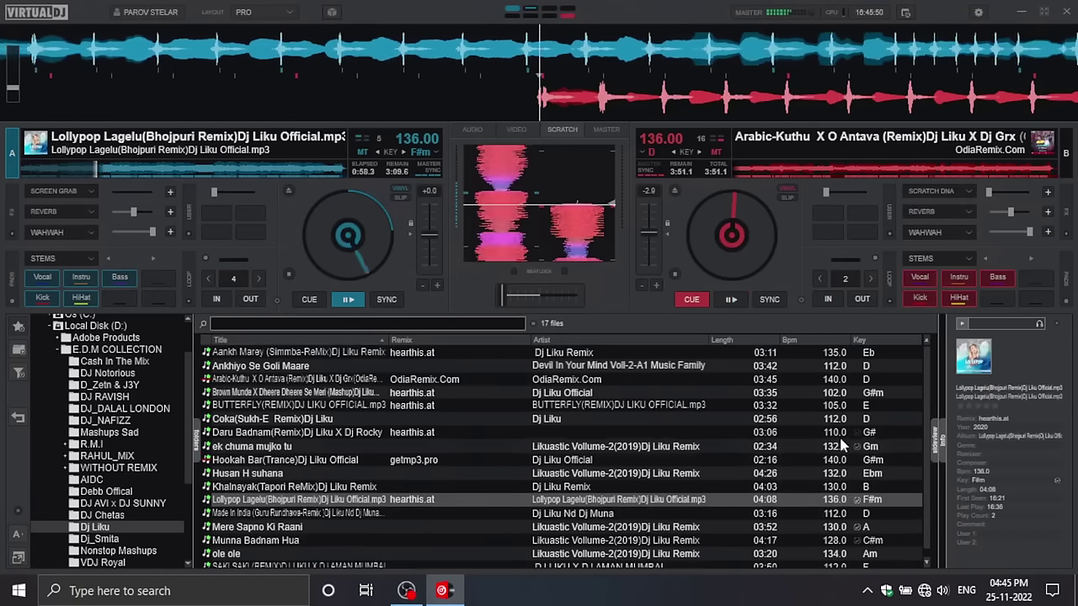
left_click(848, 355)
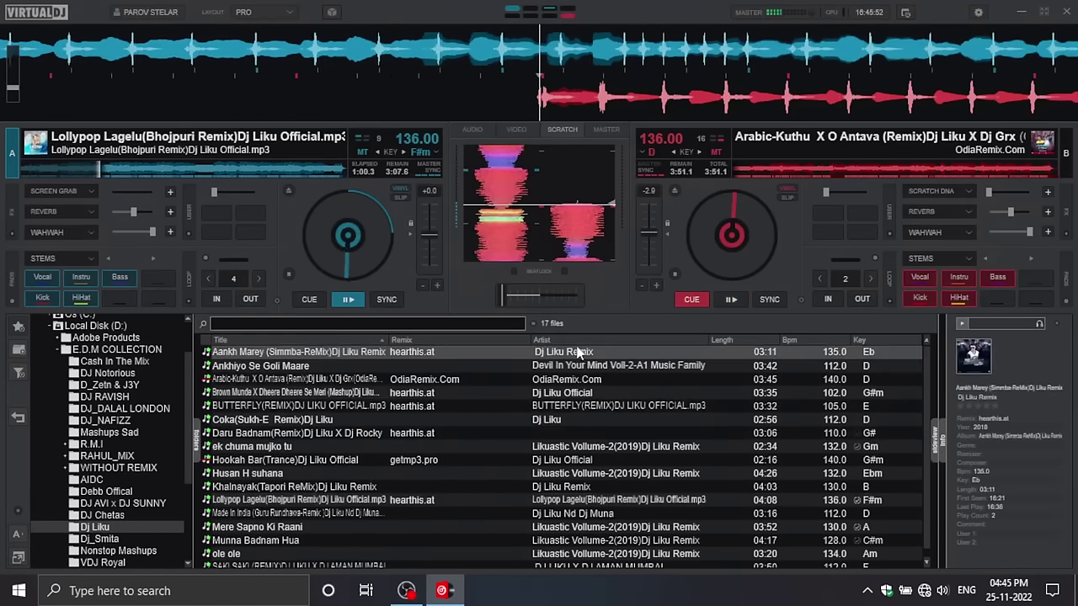
left_click_drag(576, 354, 732, 244)
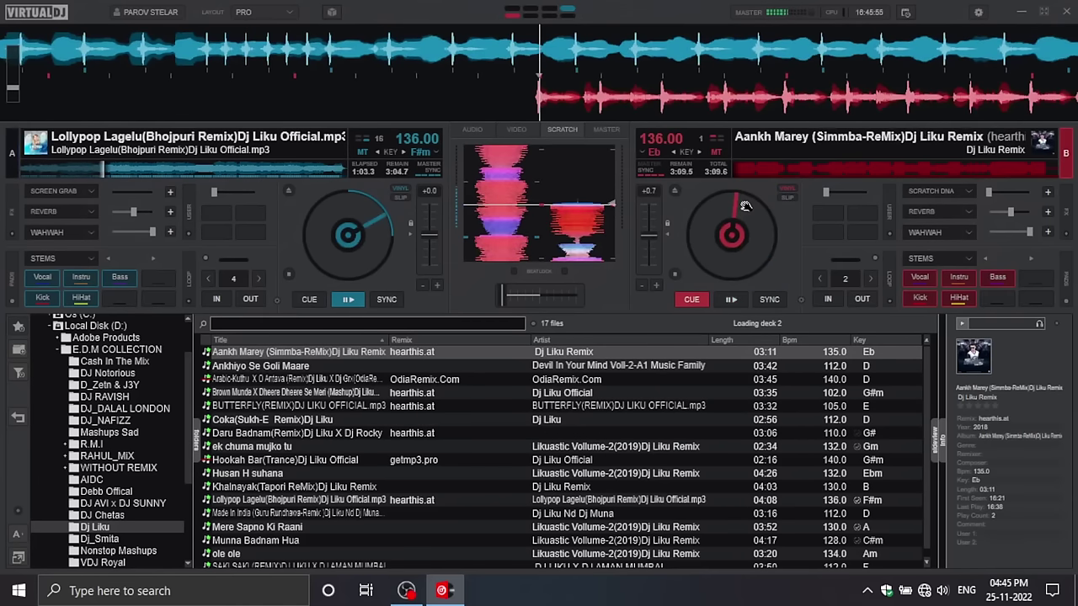
Step: Jump to about 0:29 in Aankh Marey on deck B, start it and adjust its position on the waveform
left_click(782, 171)
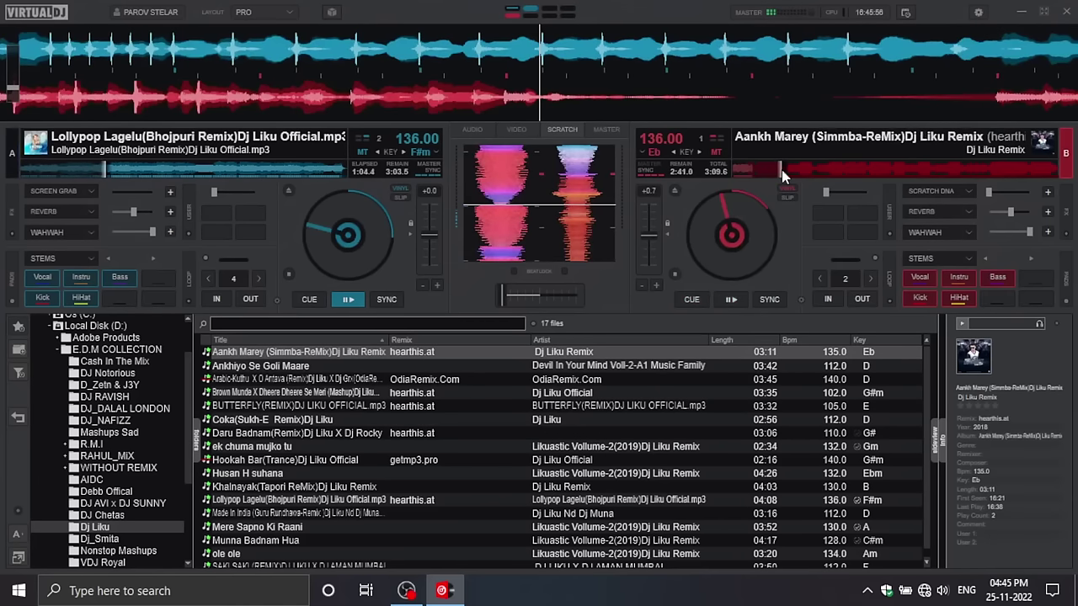
left_click(730, 299)
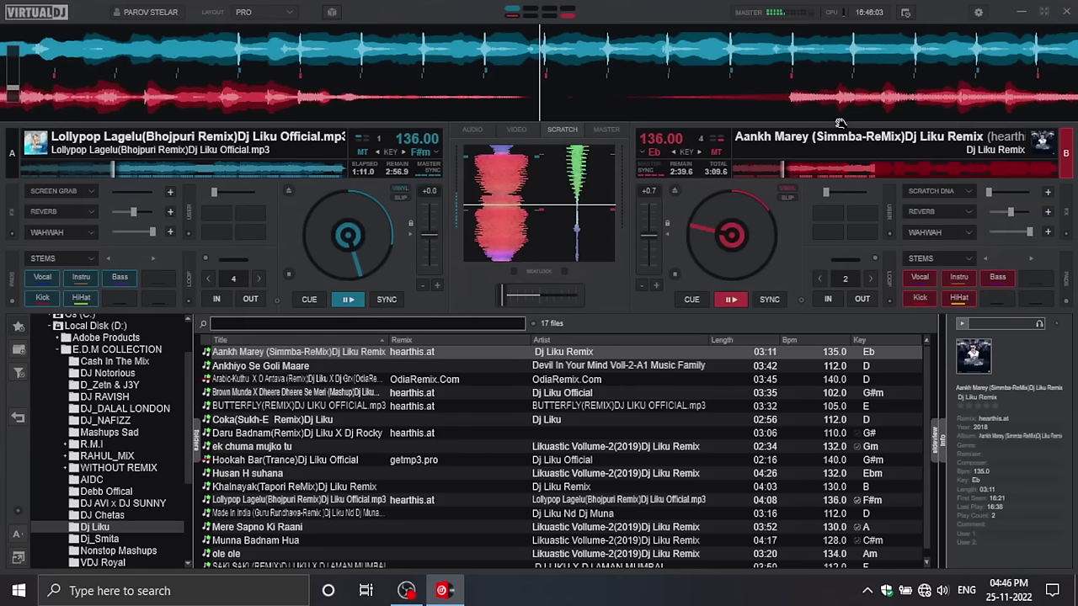
left_click_drag(840, 124, 808, 147)
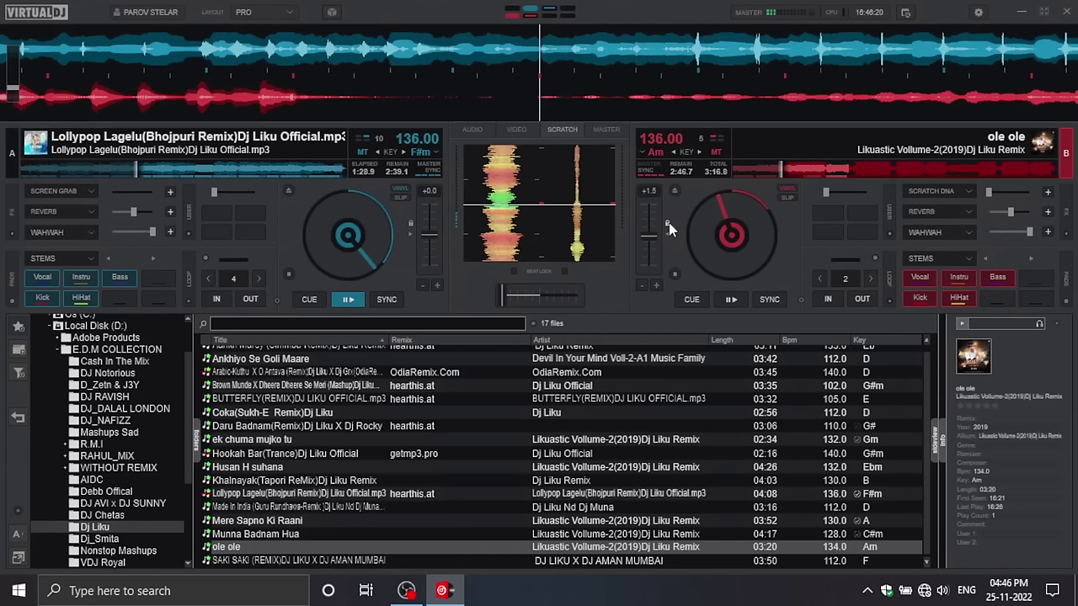
Step: Show the audio mixer controls with equalizers and gain between the two decks
left_click(471, 131)
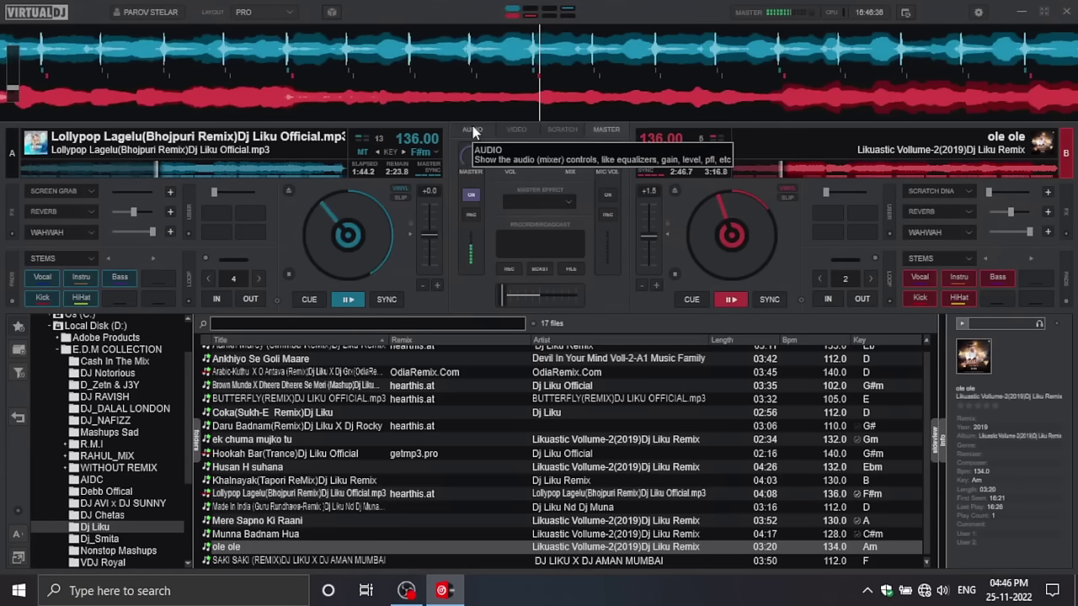
left_click(473, 132)
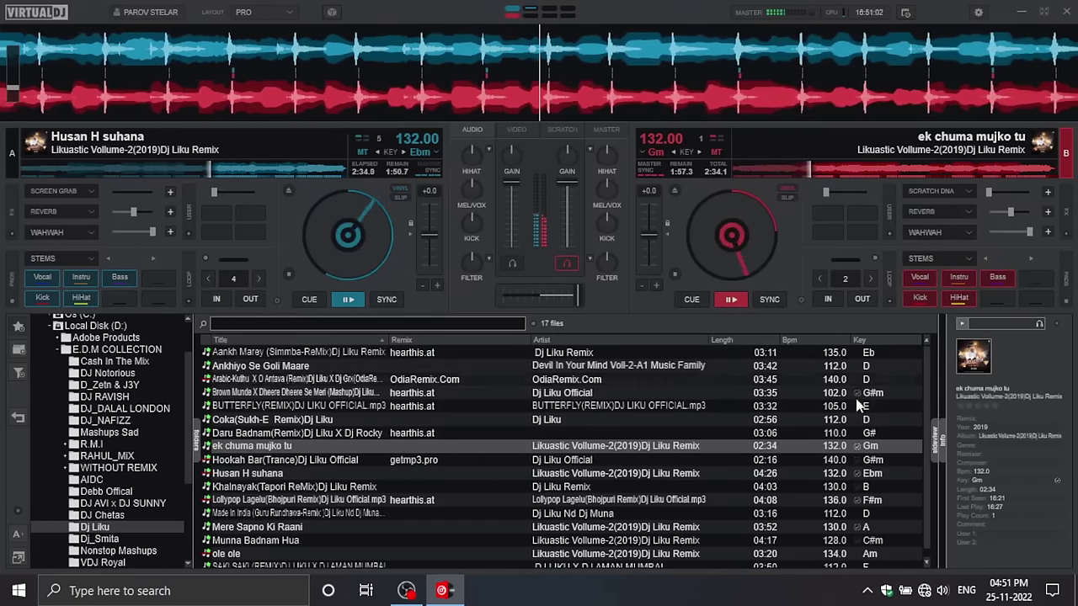
Step: Load the 130 BPM track Mere Sapno Ki Raani onto deck A and move its playback position to about 0:31
scroll(863, 438, "down", 1)
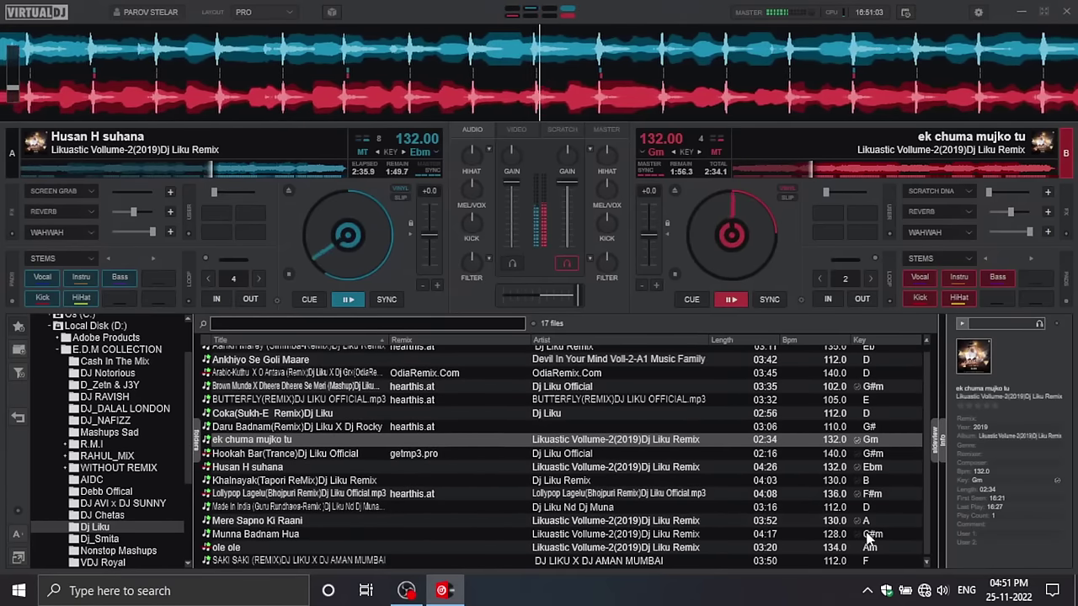
left_click(846, 520)
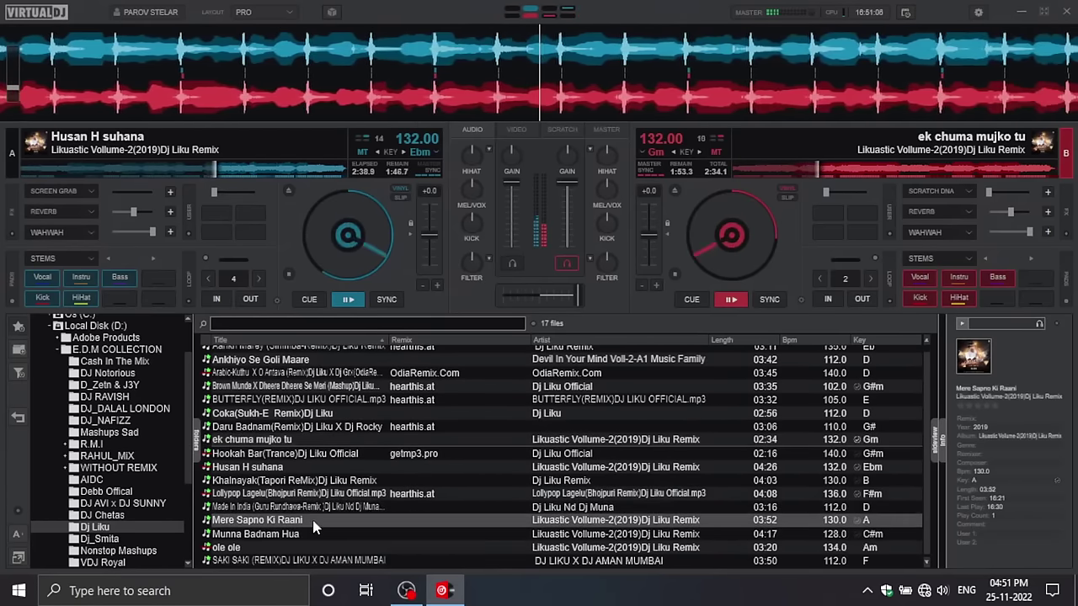
left_click_drag(313, 526, 347, 250)
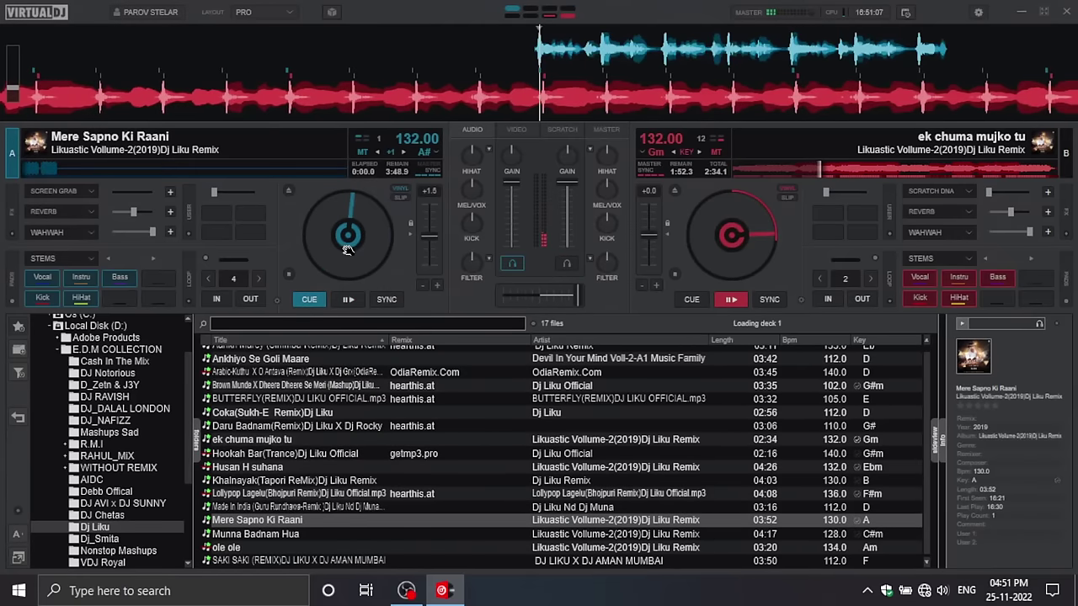
left_click(68, 165)
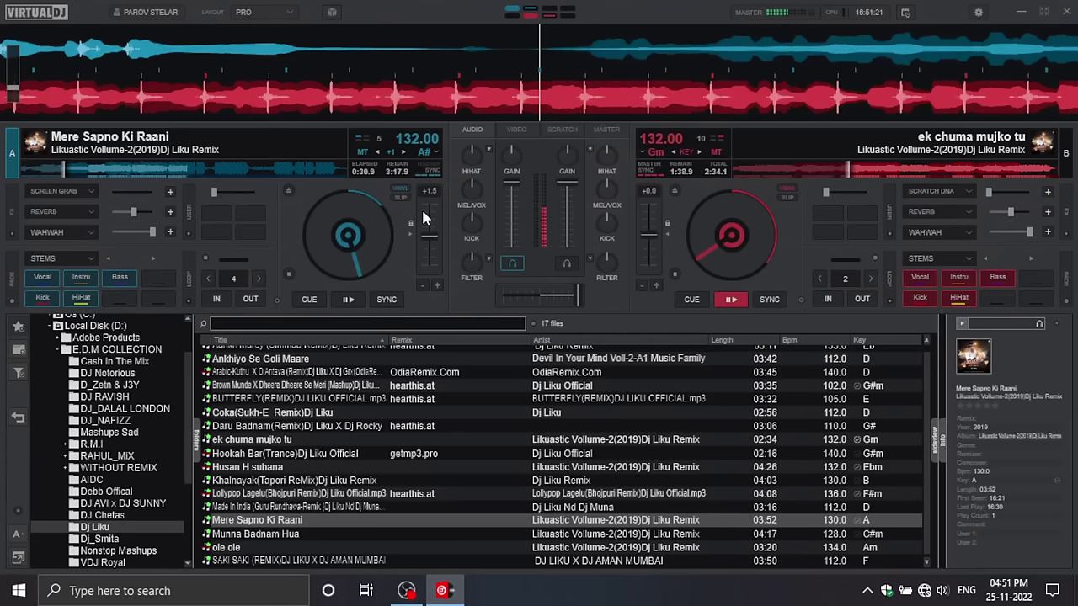
Step: Toggle the lock beside deck A's pitch slider and gradually reset the pitch of Mere Sapno Ki Raani to 0%
left_click(408, 225)
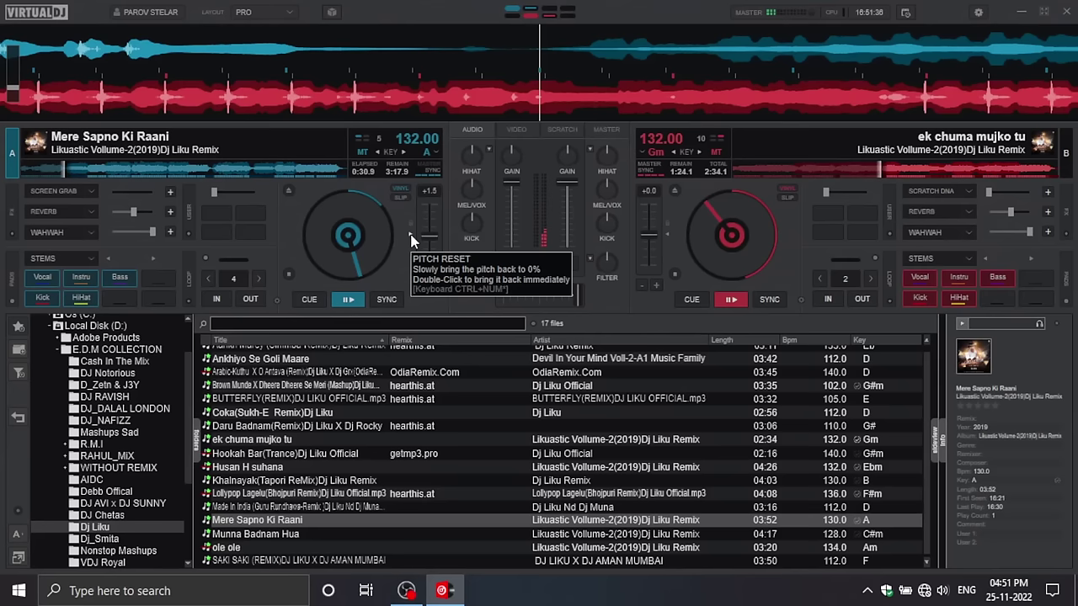
left_click(413, 240)
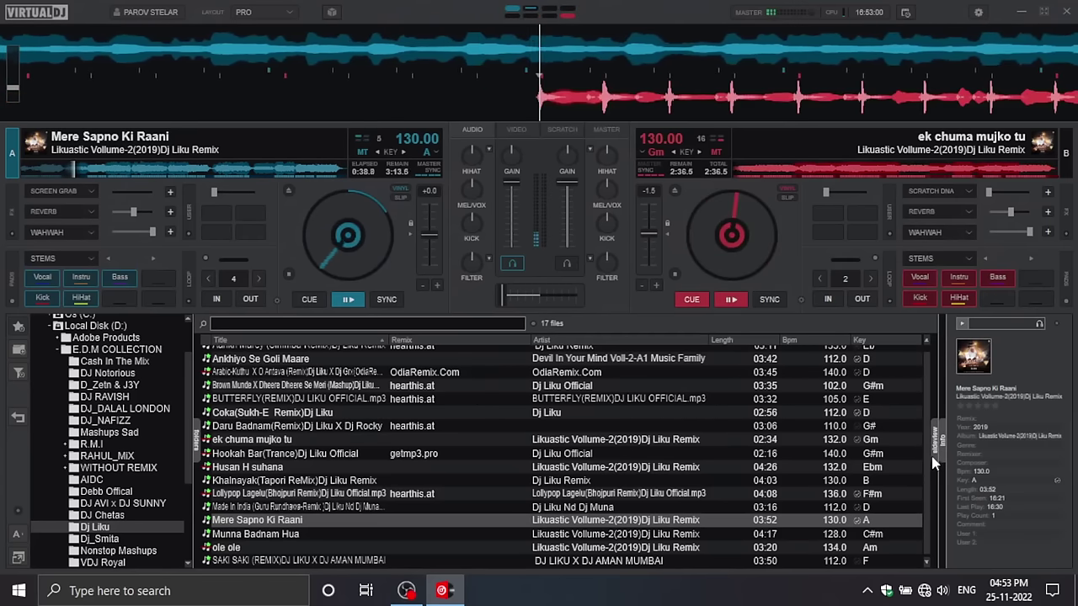
Step: Load Khalnayak (Tapori ReMix) onto deck B and start it from about 0:30
left_click(830, 480)
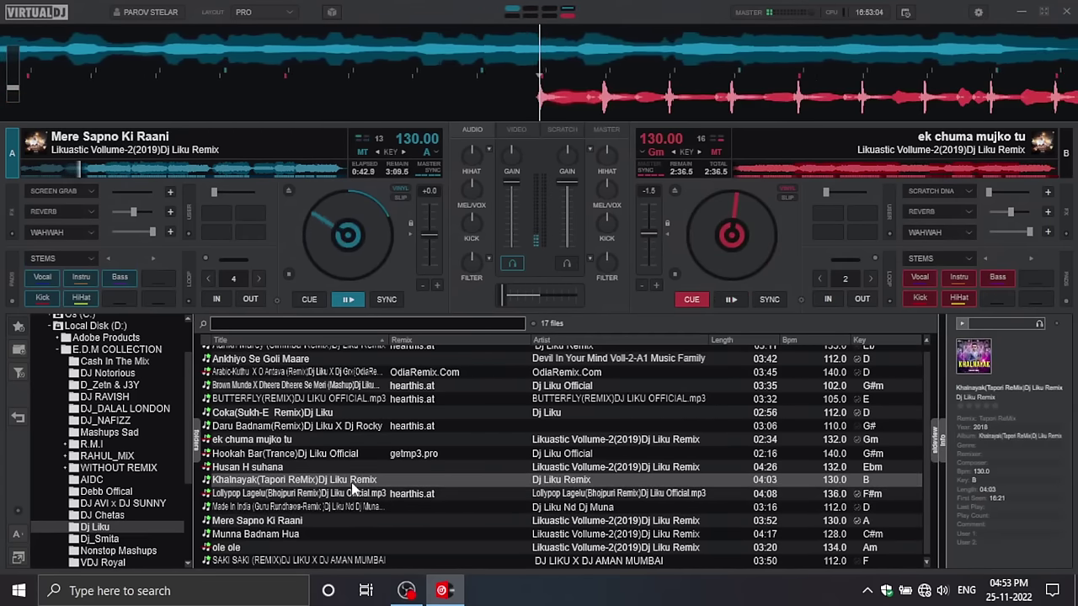
left_click_drag(352, 484, 754, 229)
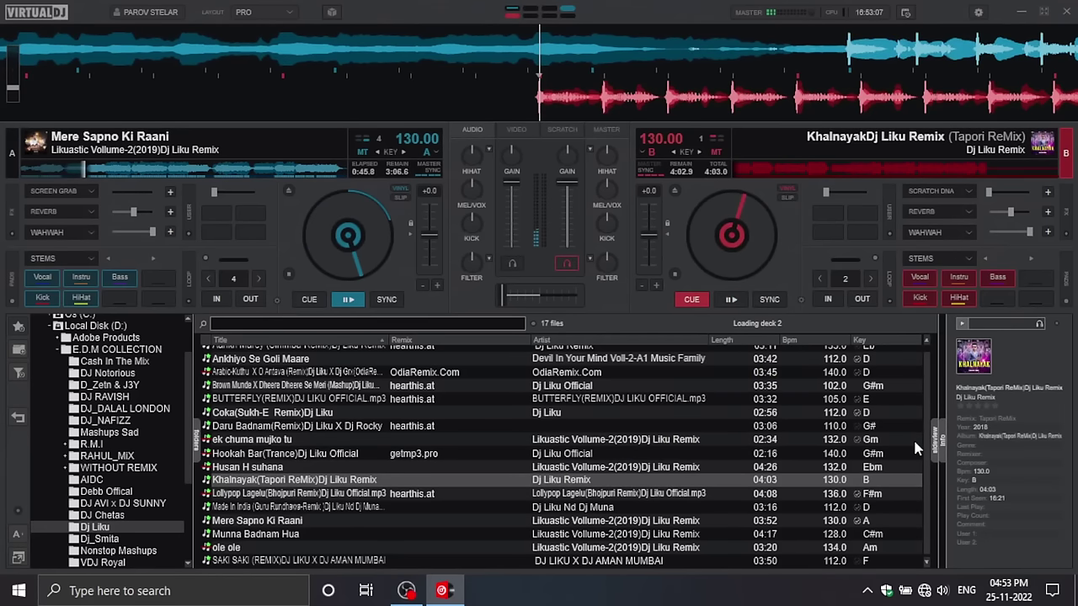
key("space")
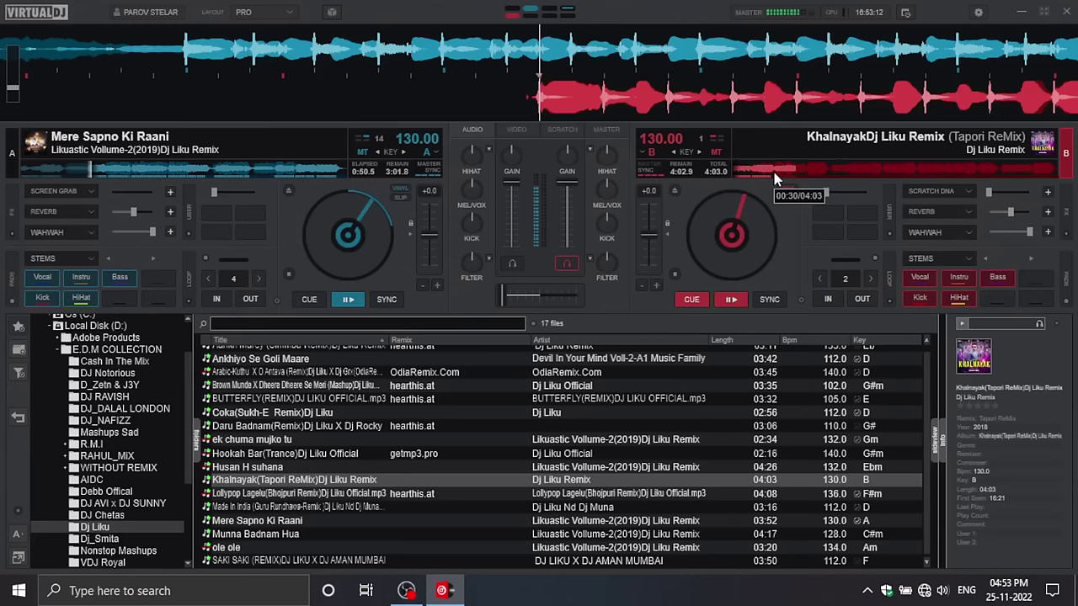
left_click(775, 178)
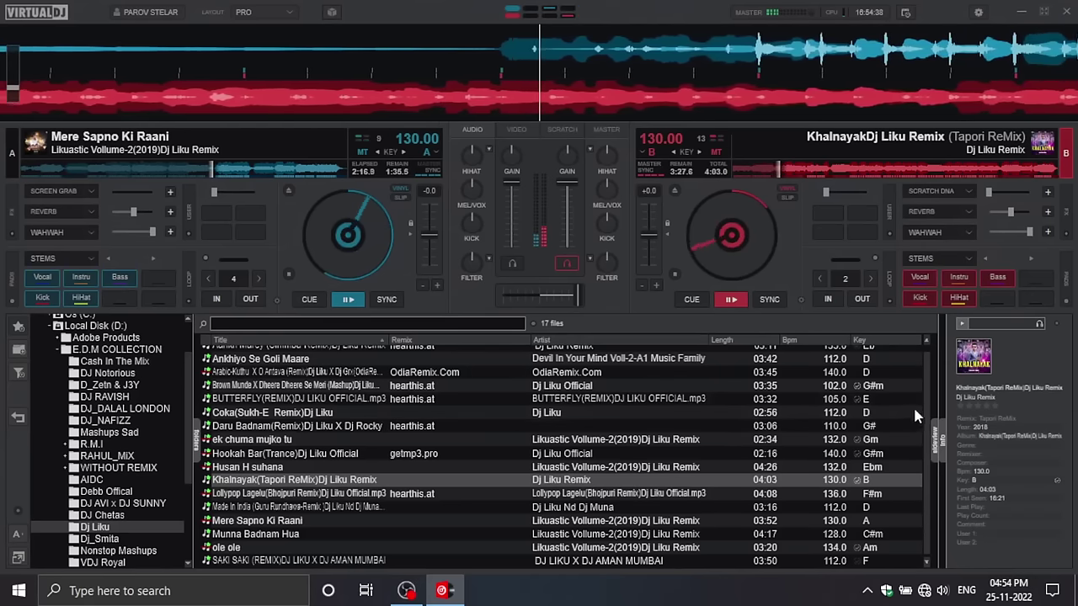
Step: Compare the BPM values in the song list and select Mere Sapno Ki Raani
scroll(926, 410, "up", 1)
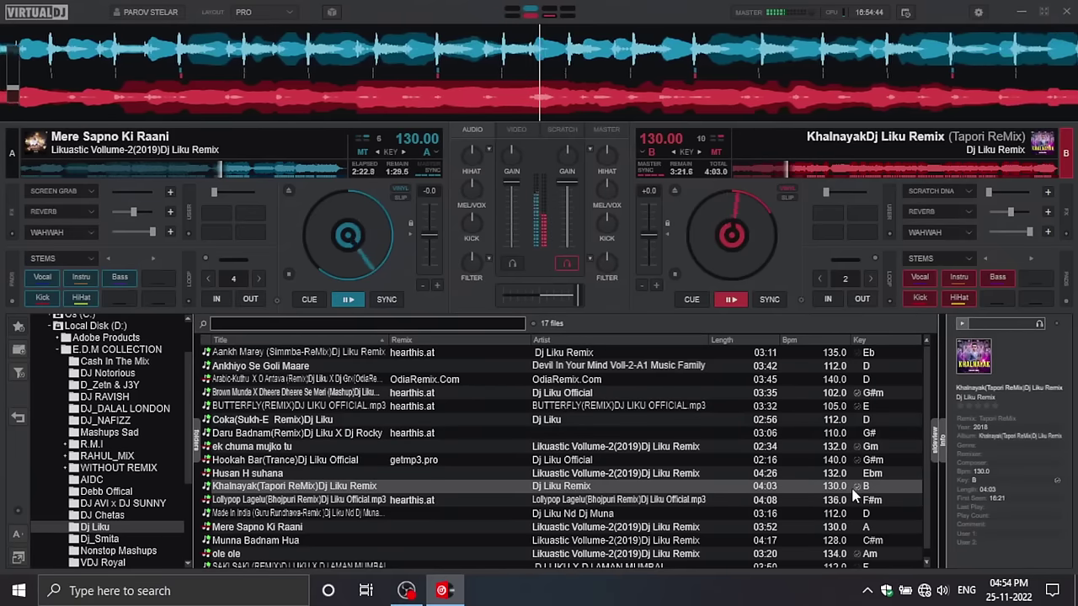
scroll(846, 366, "down", 1)
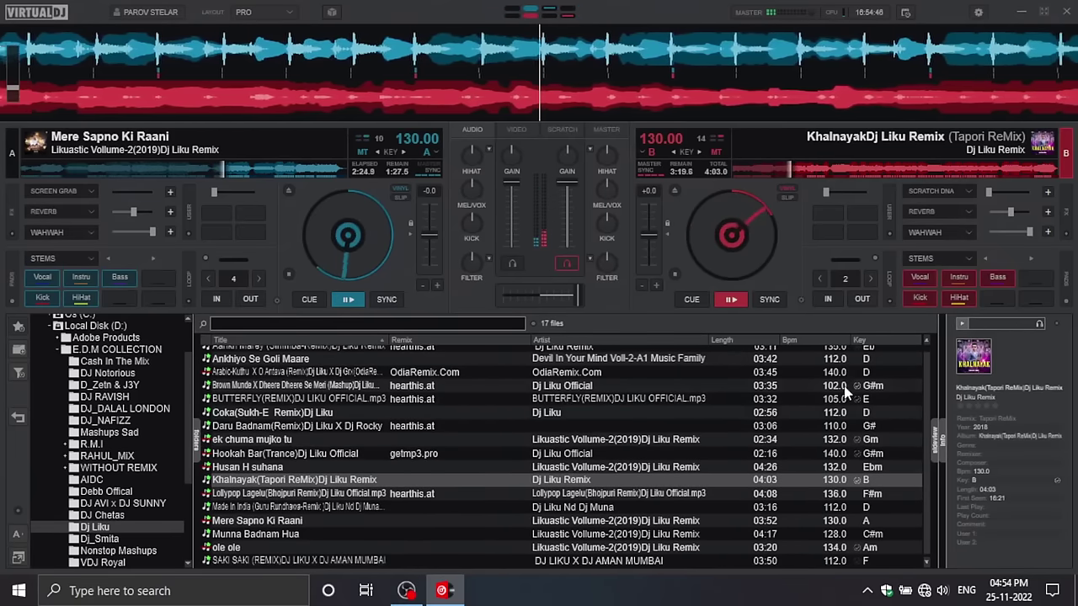
left_click(846, 520)
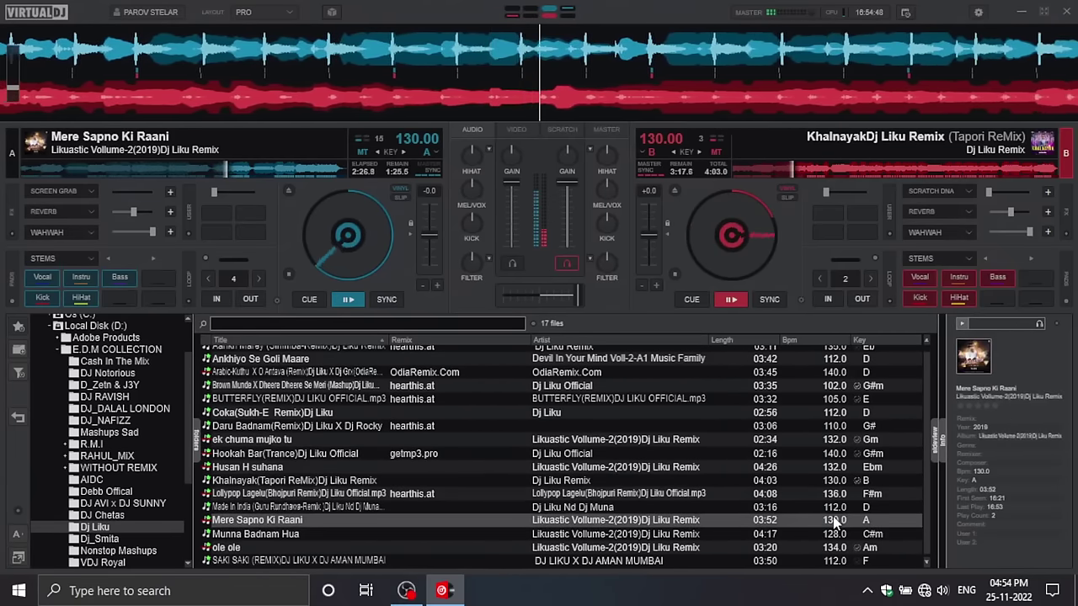
Step: Load and start the 128 BPM track Munna Badnam Hua on deck A, and gradually reset its pitch to 0%
left_click(848, 536)
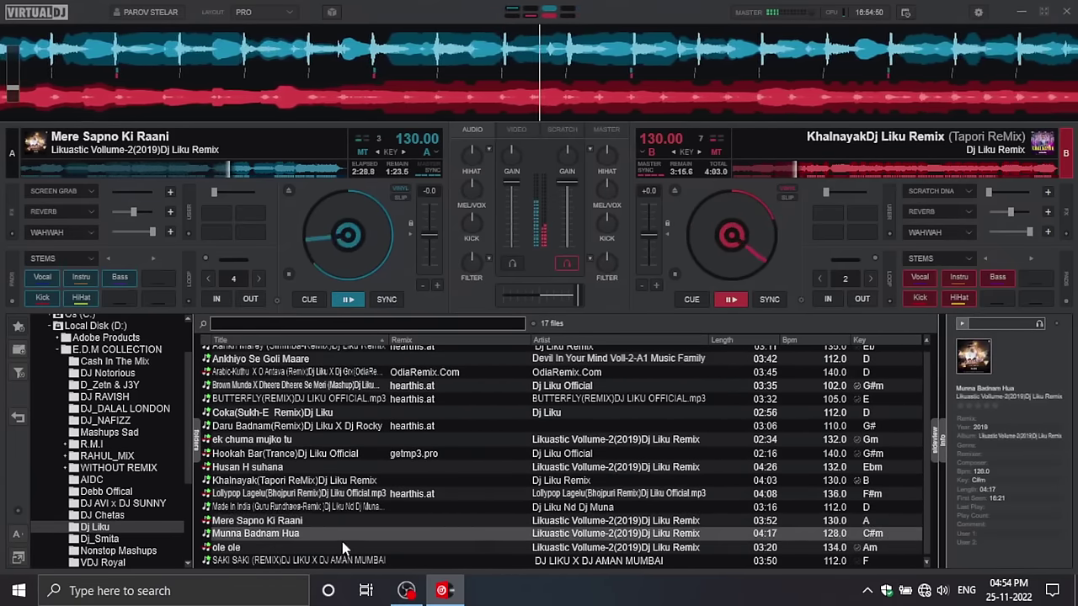
left_click_drag(341, 497, 341, 223)
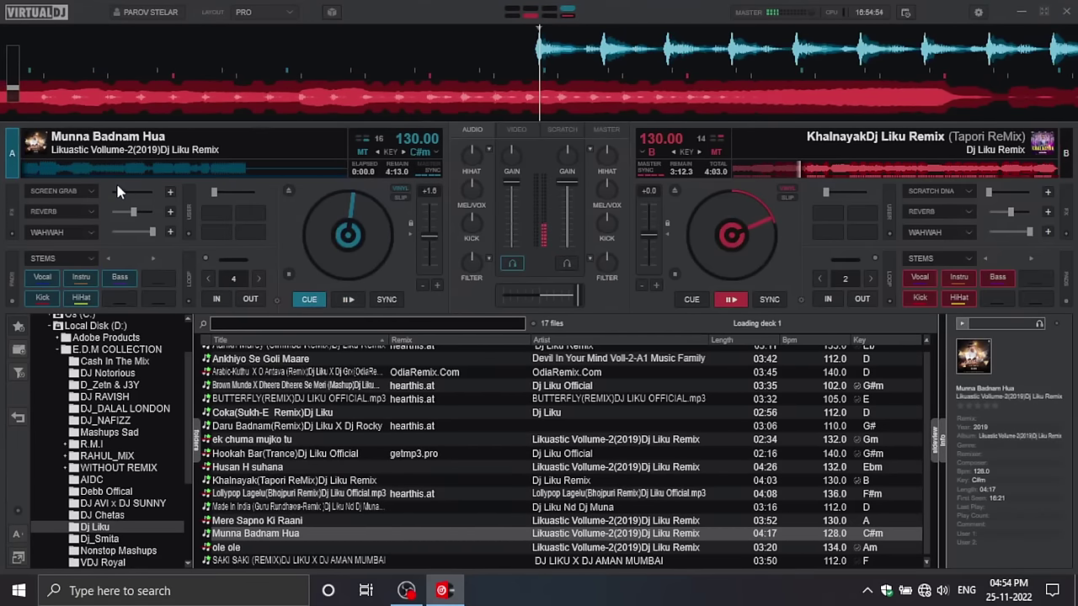
key("space")
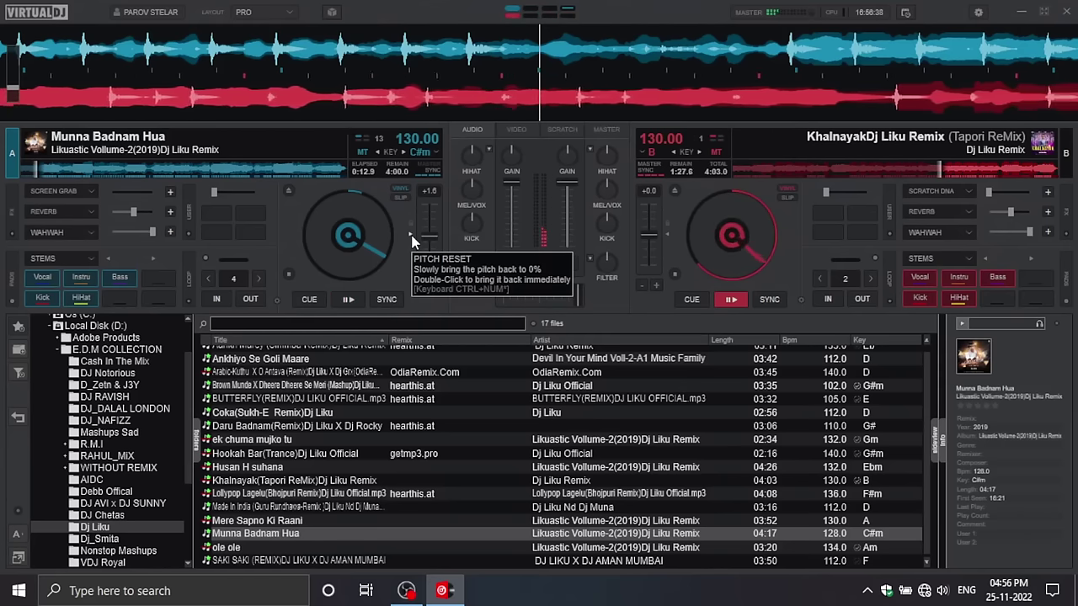
left_click(411, 238)
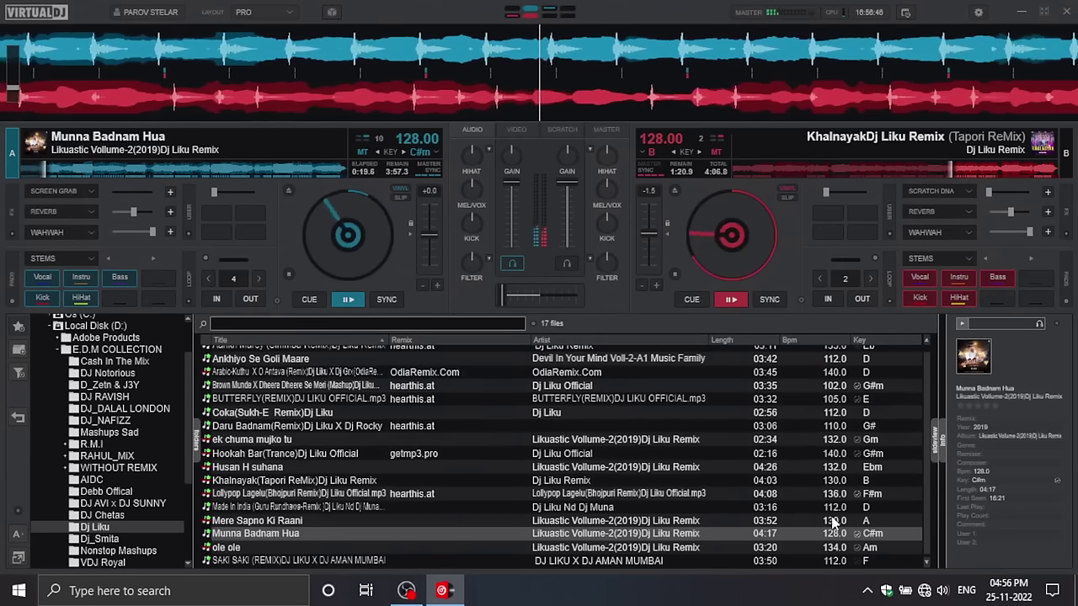
Step: Compare the BPM values of the songs in the Dj Liku folder, checking Made In India, ole ole and SAKI SAKI
scroll(832, 518, "up", 1)
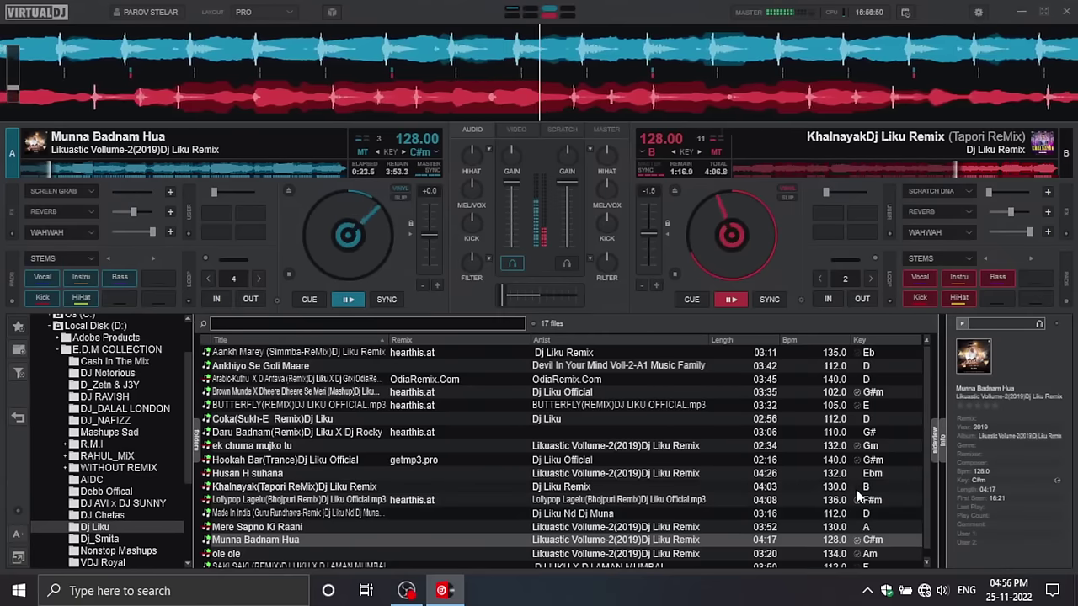
scroll(875, 428, "down", 1)
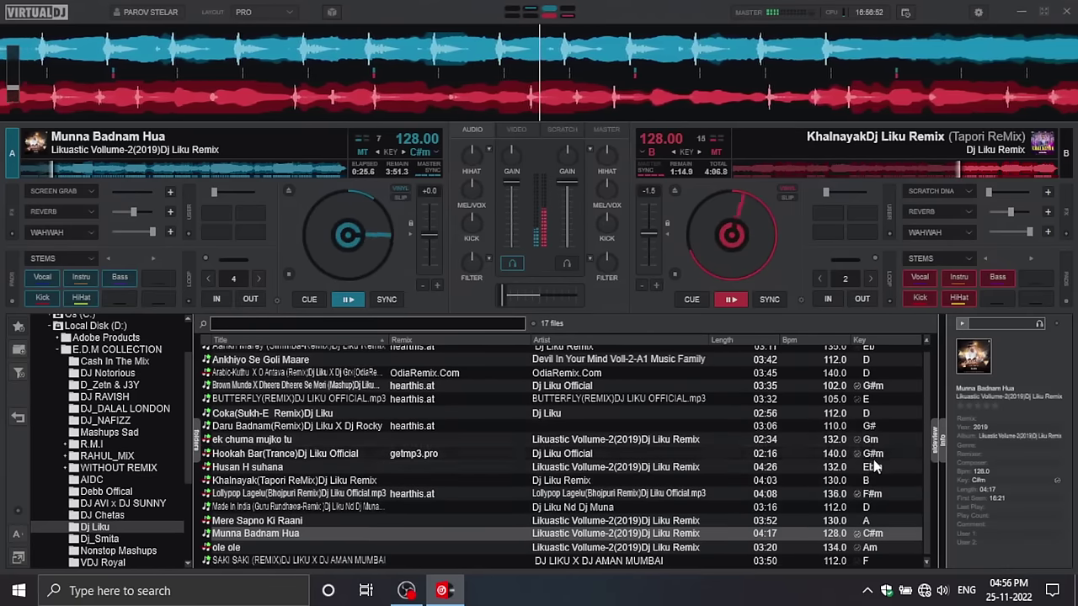
scroll(848, 479, "up", 1)
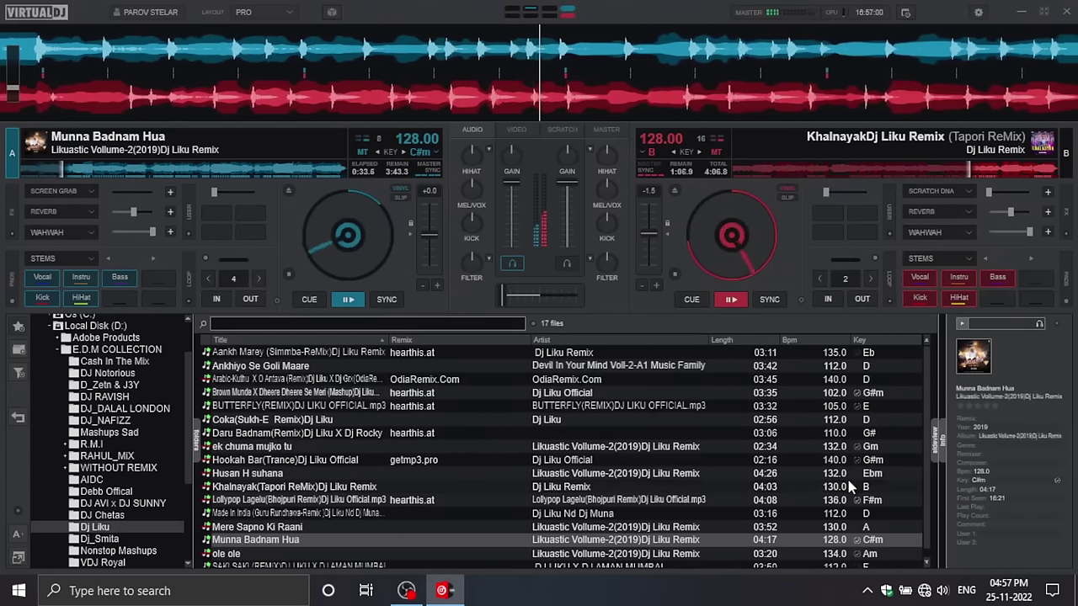
left_click(849, 512)
scroll(850, 517, "down", 1)
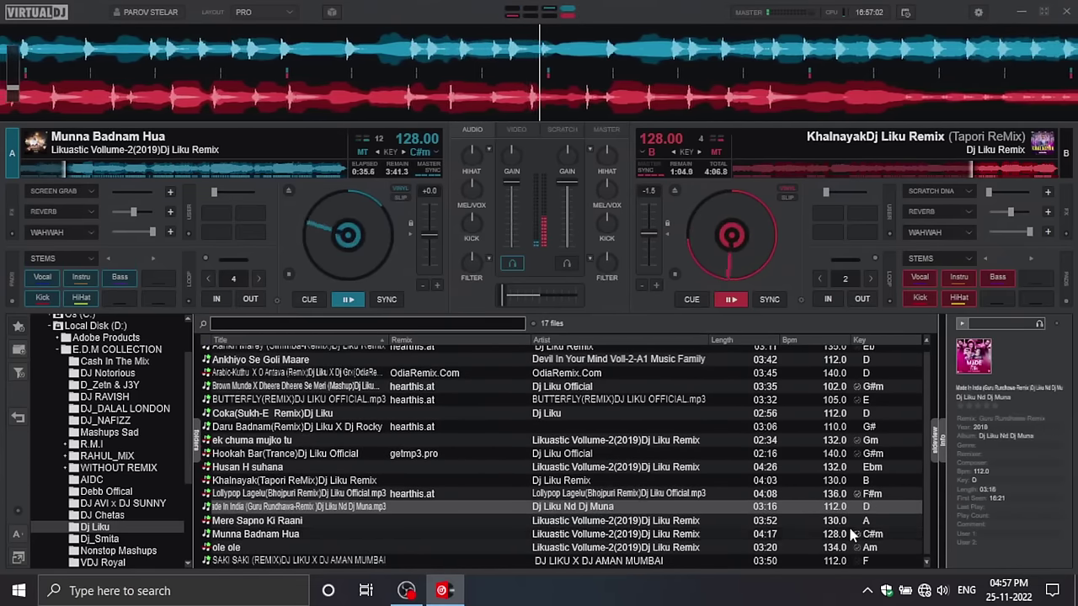
left_click(849, 535)
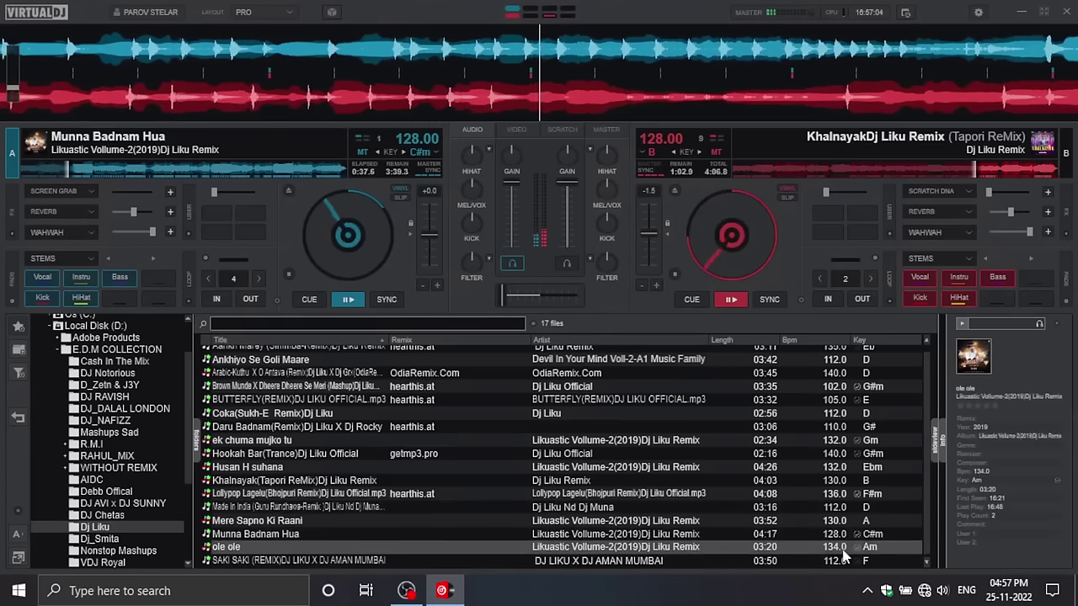
left_click(849, 560)
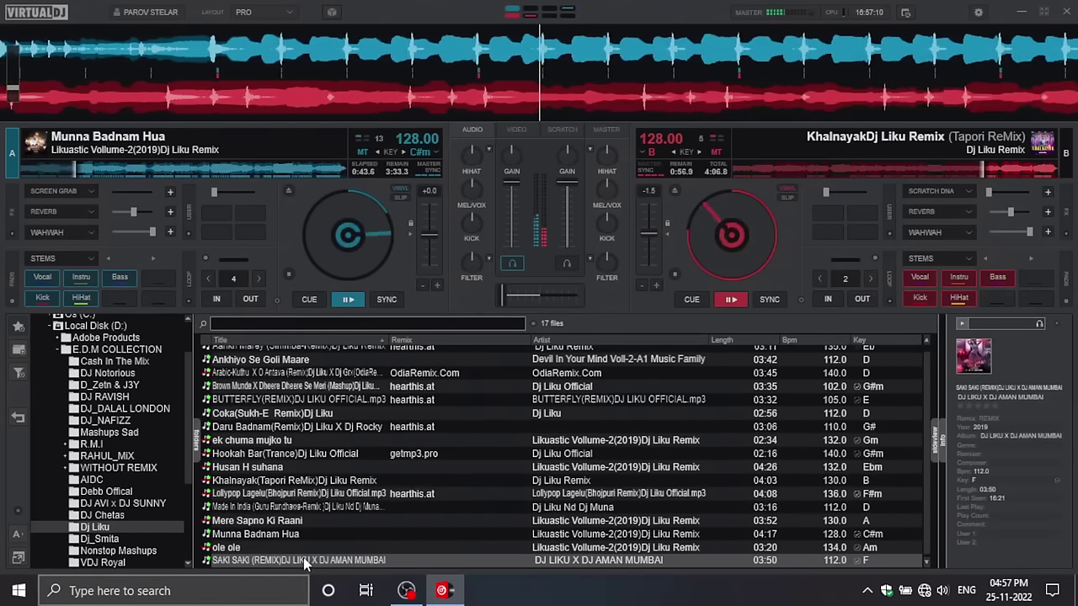
Step: Open the DJ_NAFIZZ folder and look through the BPM values of its remixes
scroll(351, 556, "up", 1)
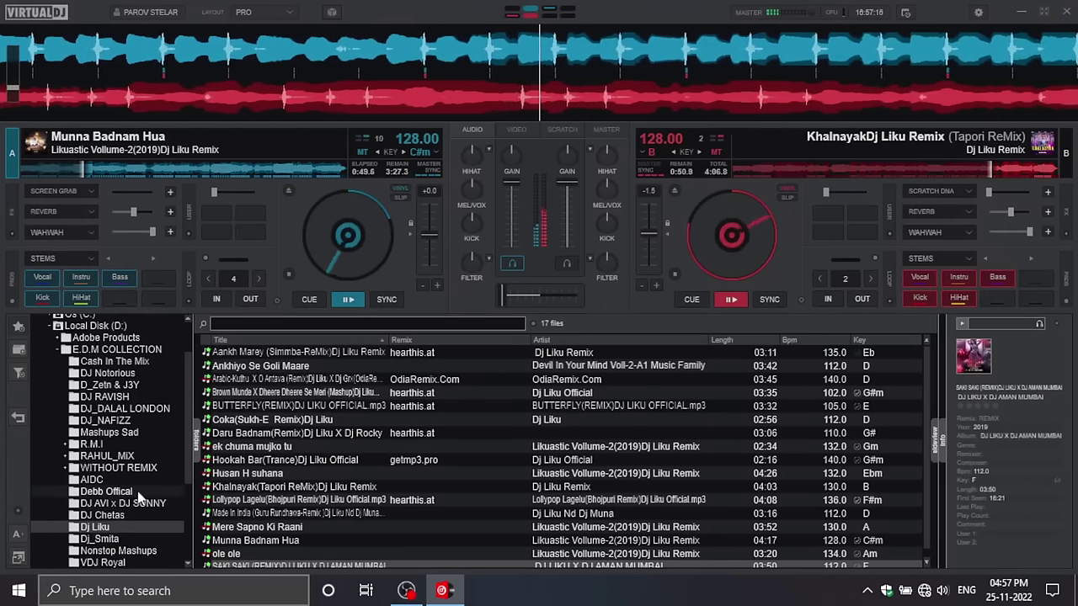
scroll(139, 512, "down", 1)
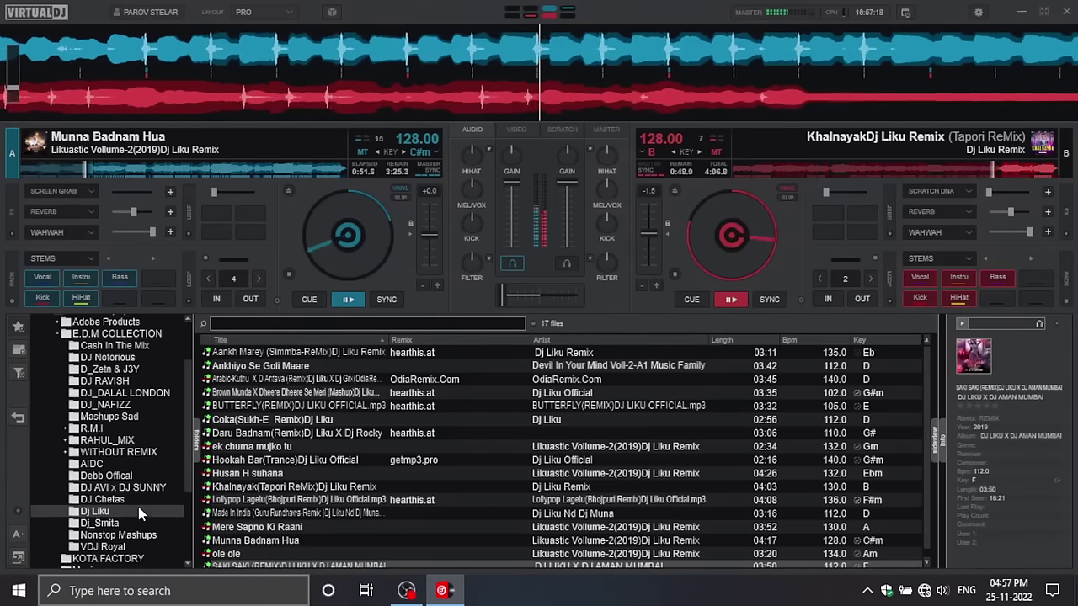
scroll(135, 543, "up", 1)
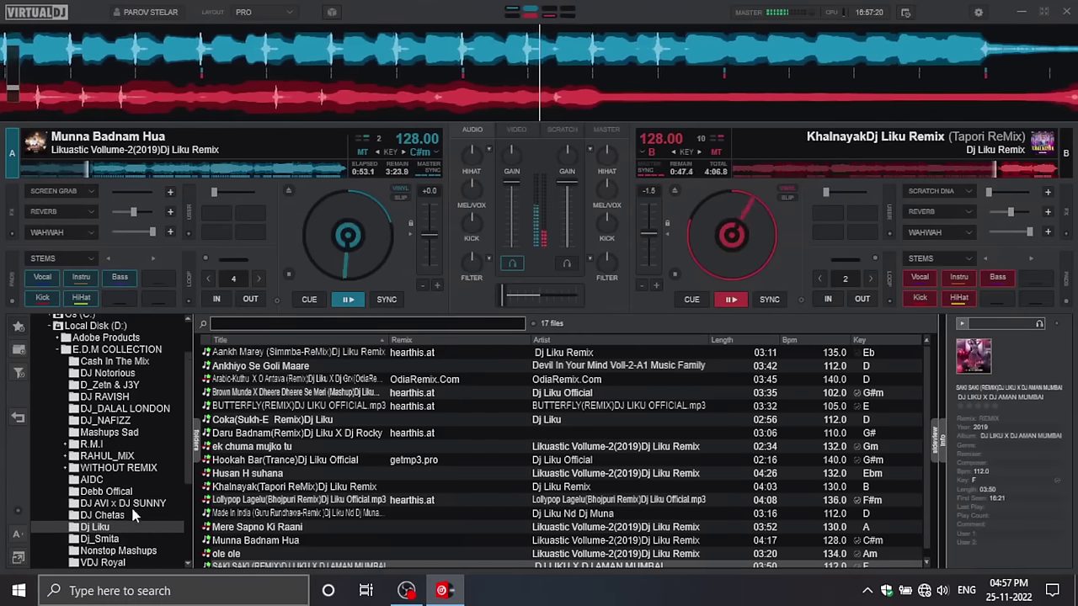
left_click(135, 421)
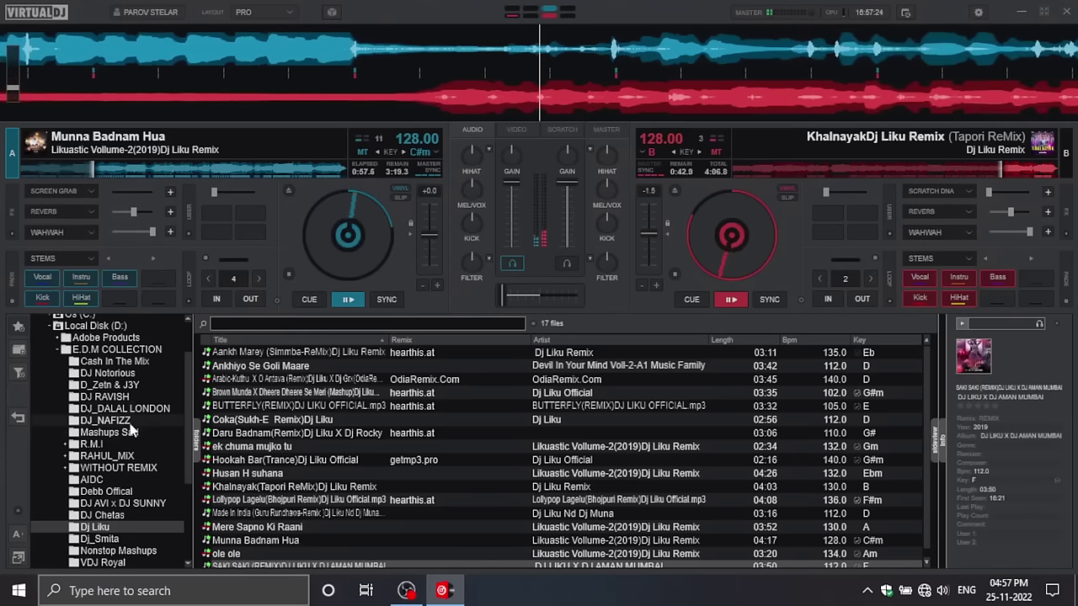
scroll(638, 459, "down", 3)
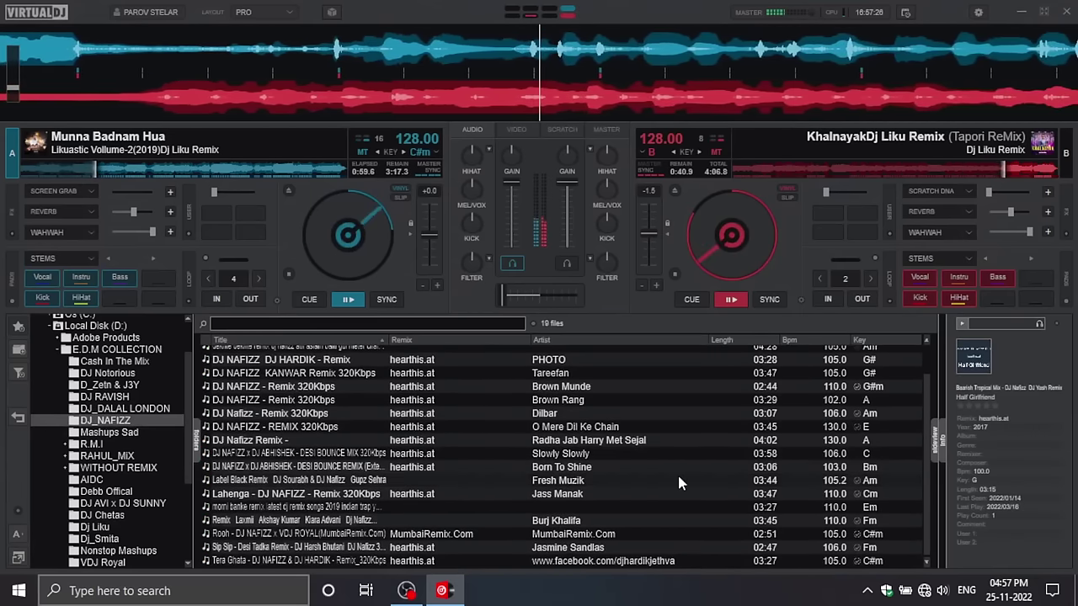
scroll(676, 472, "up", 3)
scroll(677, 471, "down", 2)
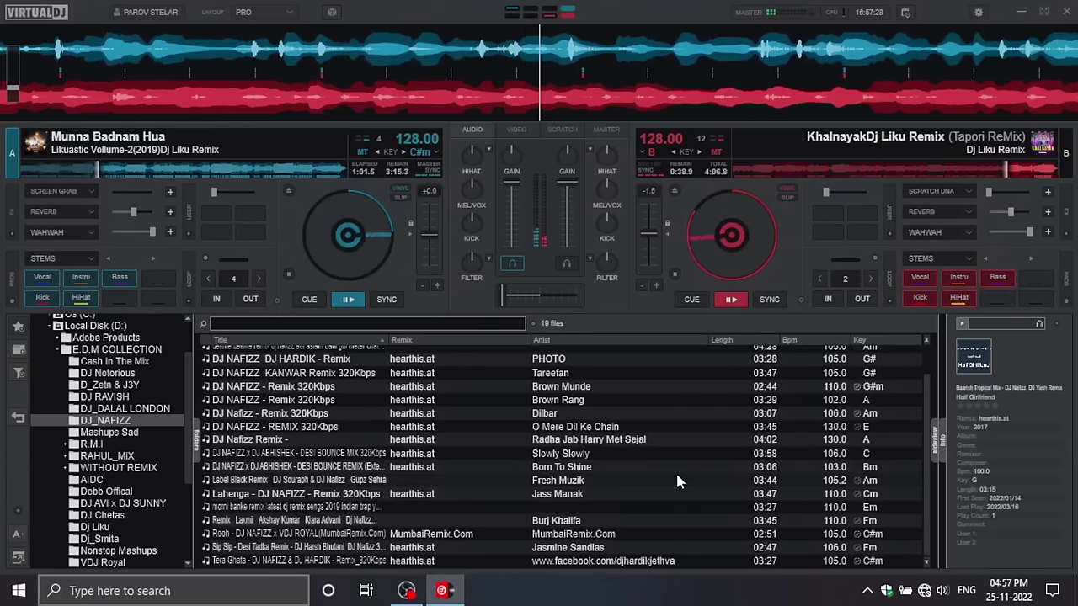
Step: Open the D_Zetn & J3Y folder and examine the BPM values throughout its song list
left_click(126, 385)
scroll(663, 427, "down", 10)
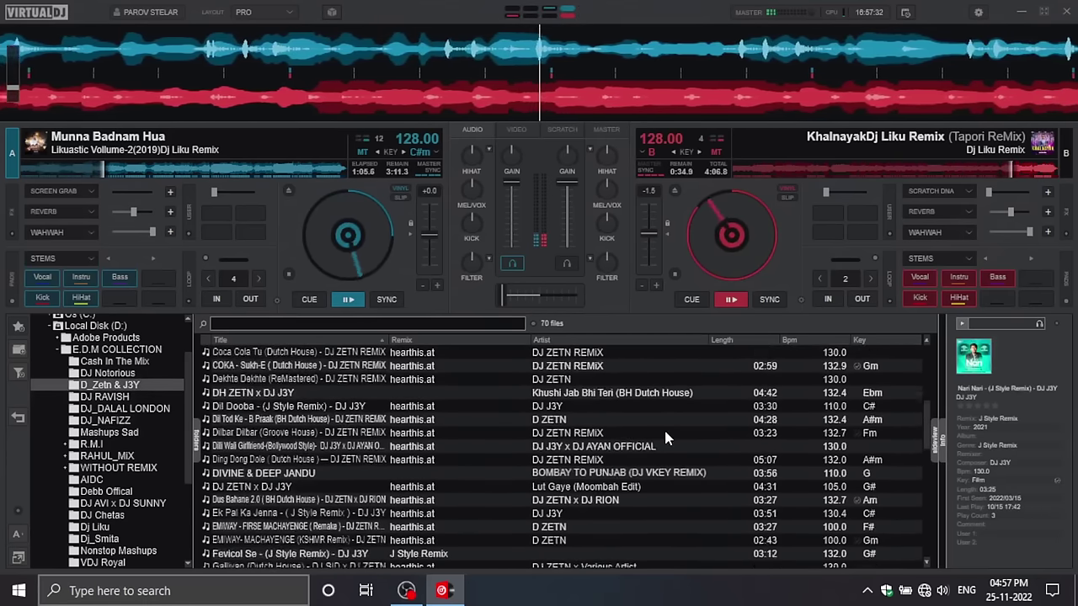
scroll(703, 449, "down", 7)
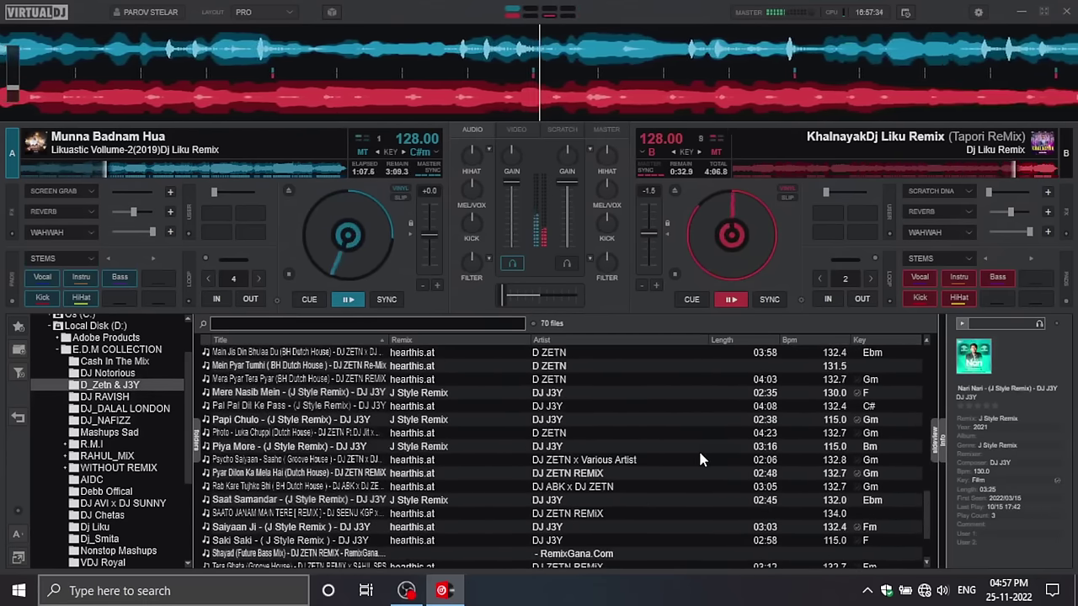
scroll(699, 455, "up", 8)
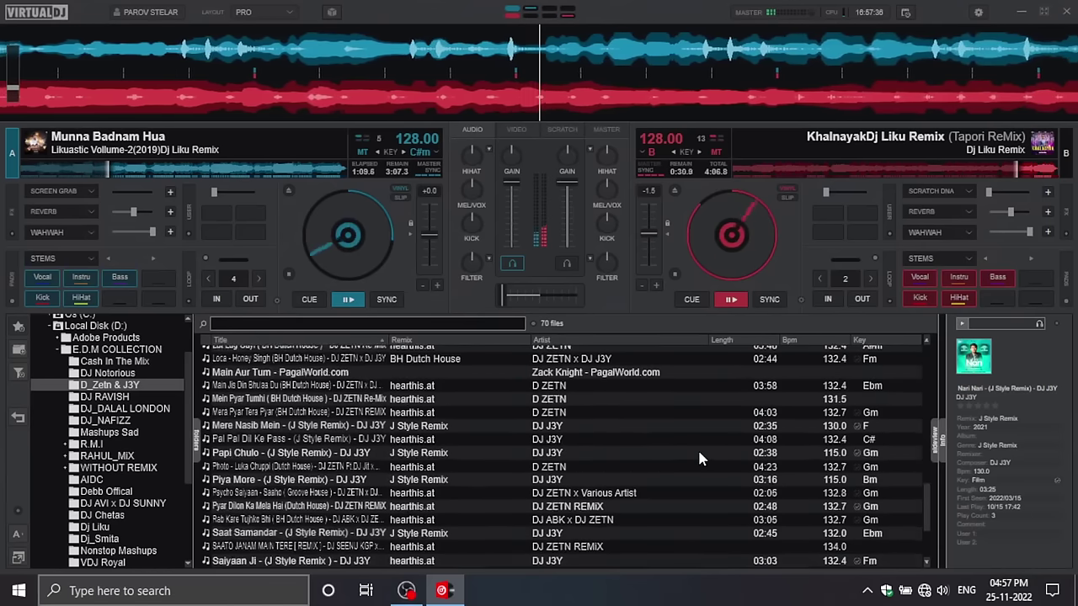
scroll(699, 459, "up", 3)
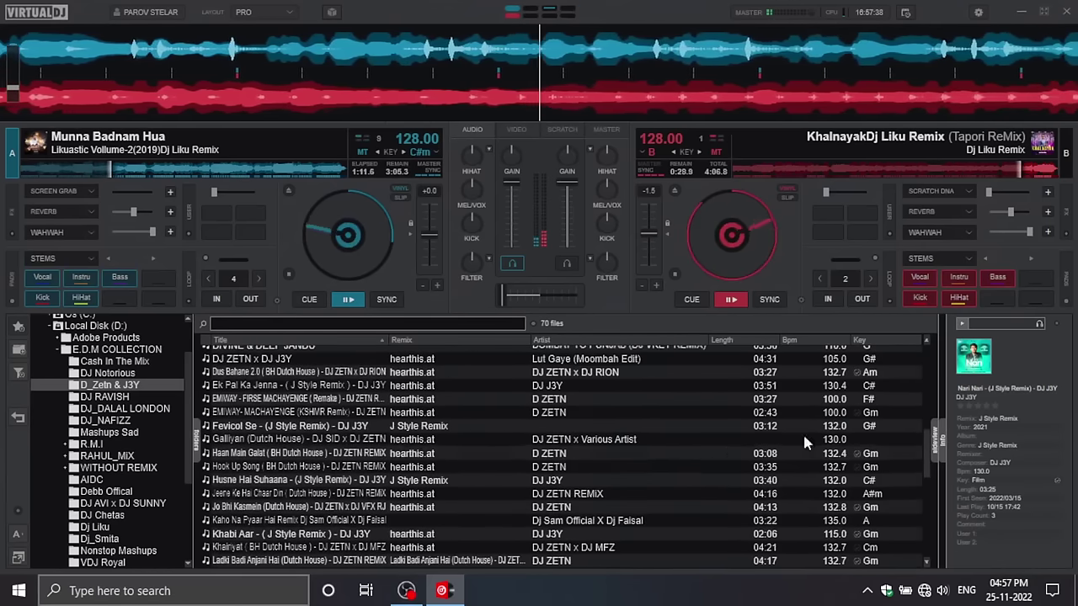
scroll(844, 432, "up", 5)
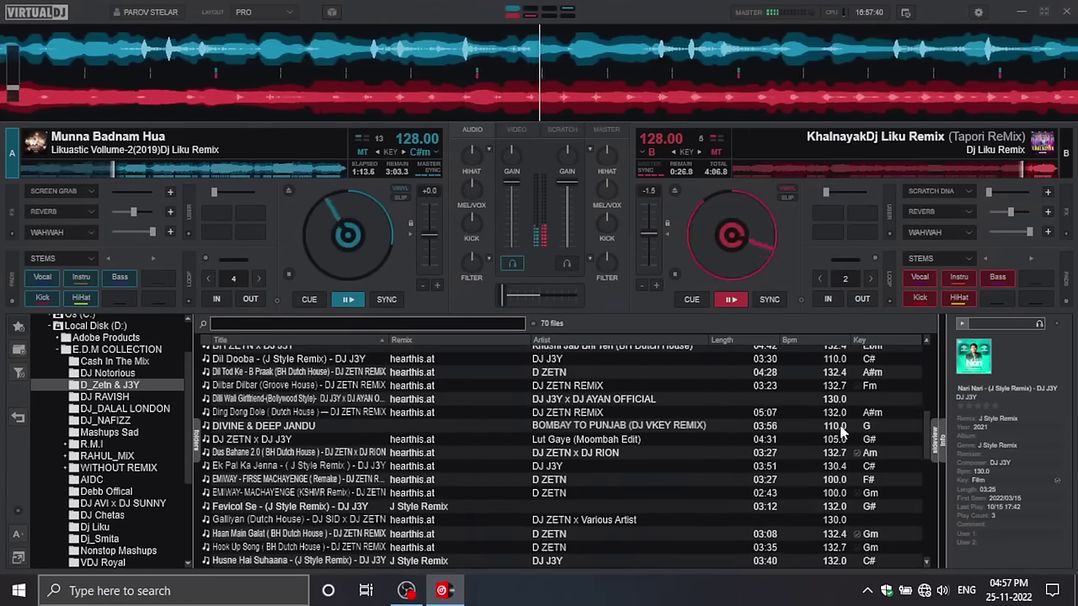
scroll(845, 432, "up", 3)
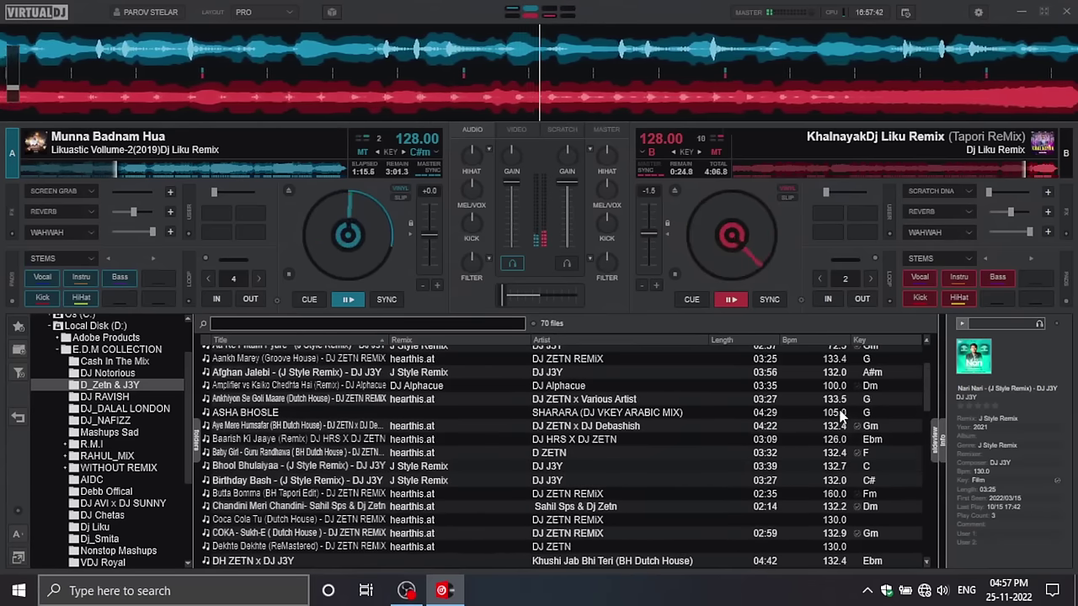
scroll(766, 528, "up", 2)
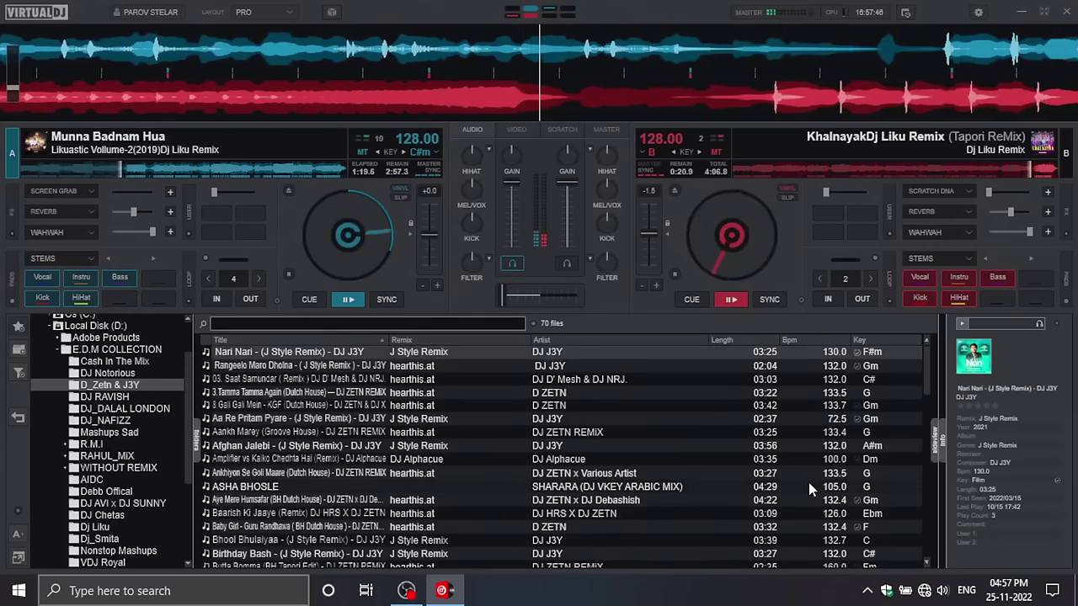
scroll(114, 402, "up", 1)
Step: Check the BPM values of the tracks in the DJ Notorious and Cash In The Mix folders
left_click(108, 389)
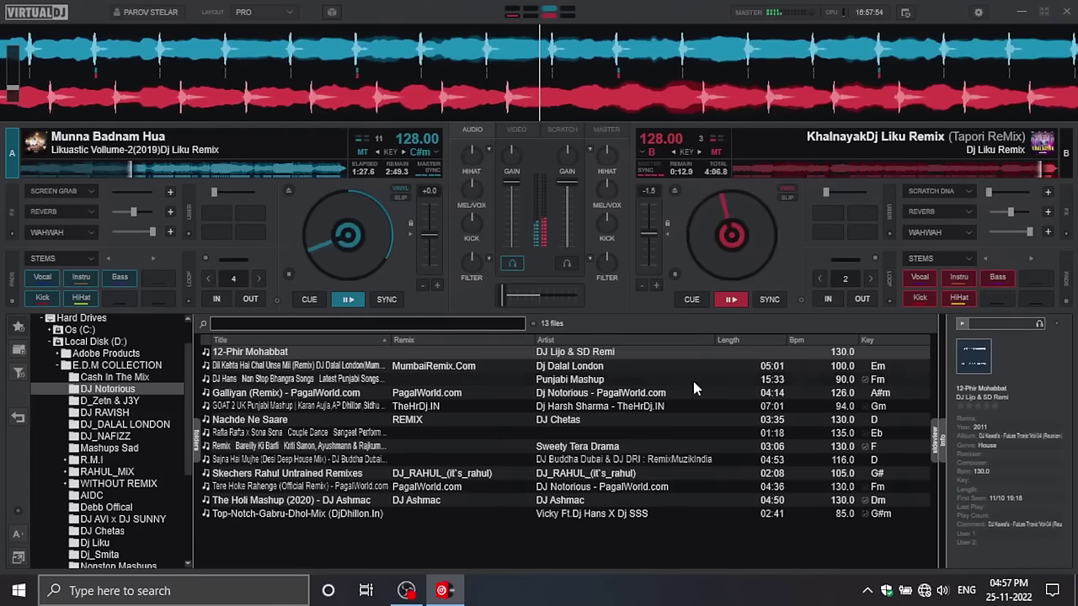
left_click(137, 378)
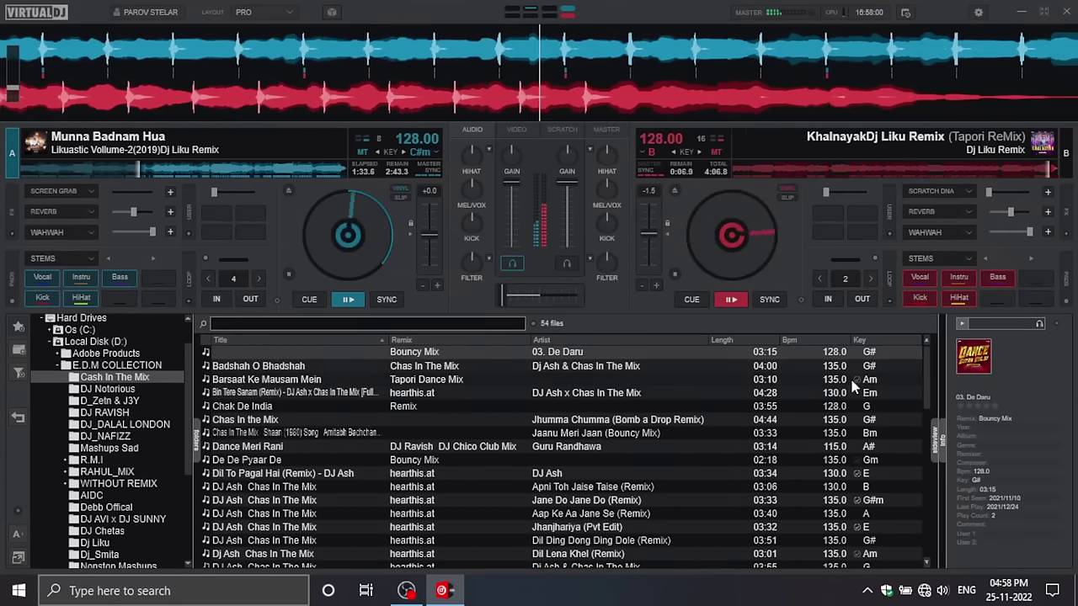
scroll(859, 430, "down", 3)
scroll(859, 430, "down", 10)
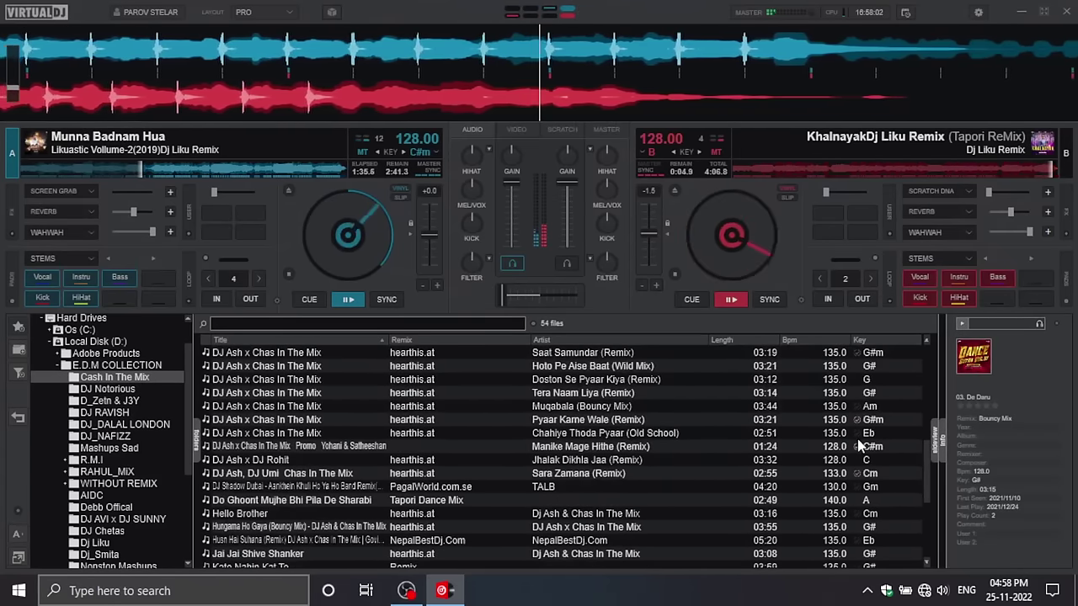
scroll(860, 446, "down", 4)
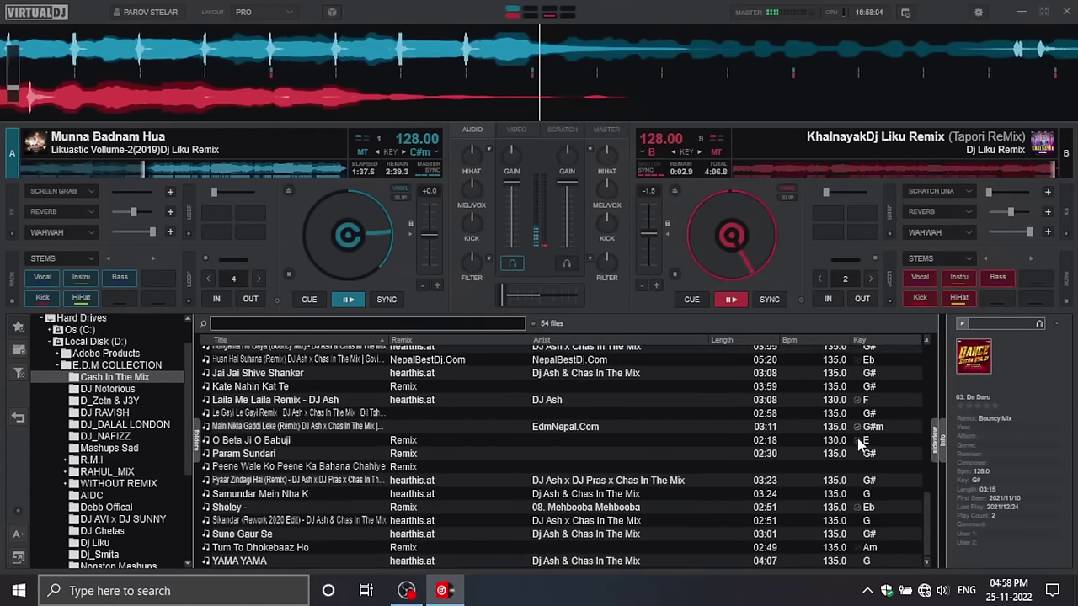
Step: Open the Dj_Smita folder and compare the BPM values of its club mixes and remixes
scroll(146, 375, "down", 3)
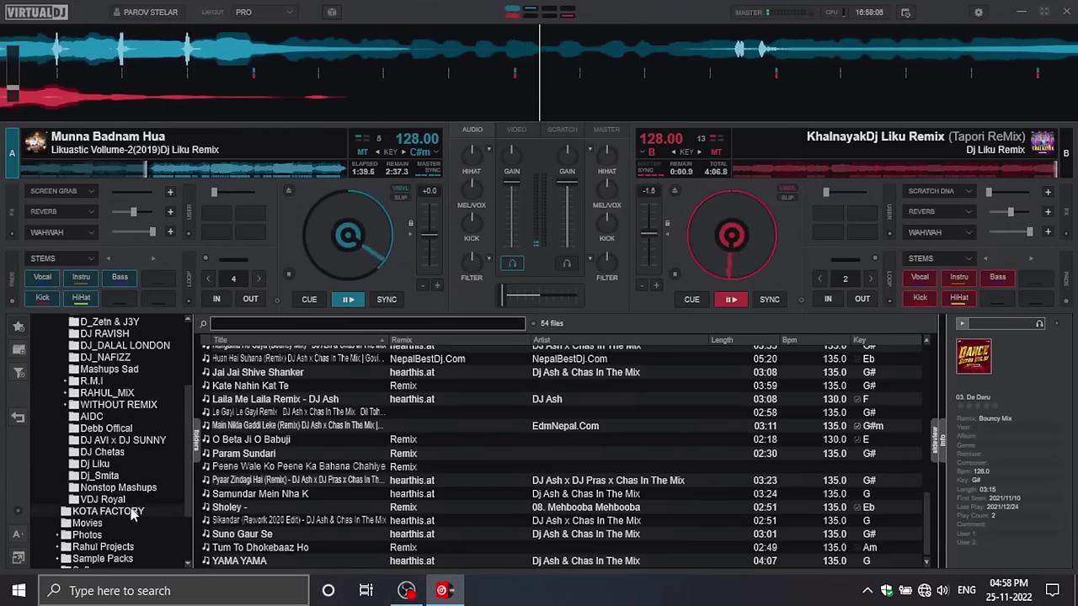
left_click(101, 476)
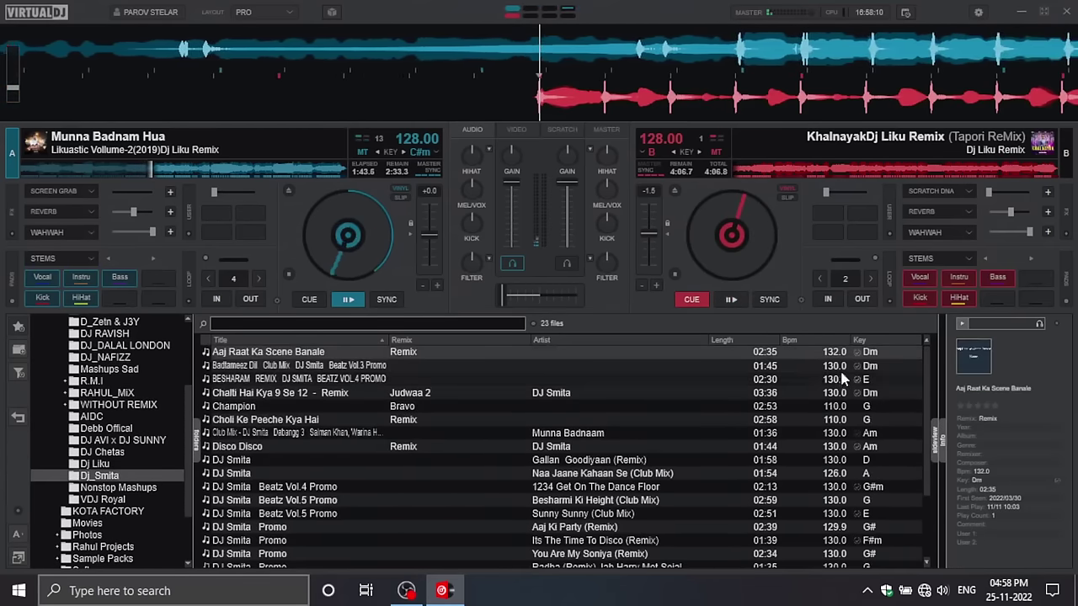
scroll(674, 446, "down", 3)
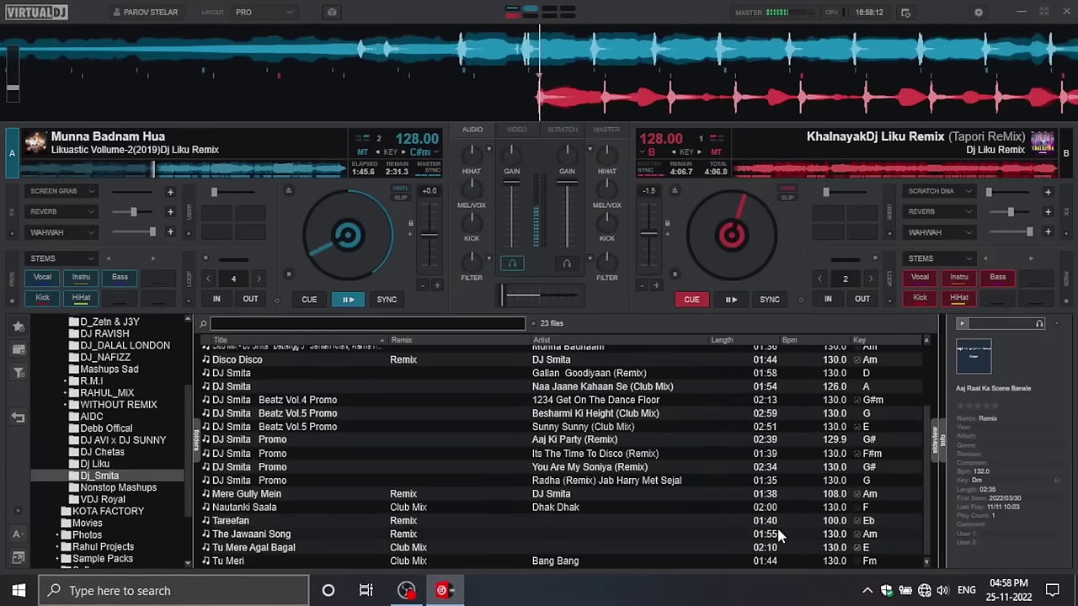
scroll(749, 472, "up", 3)
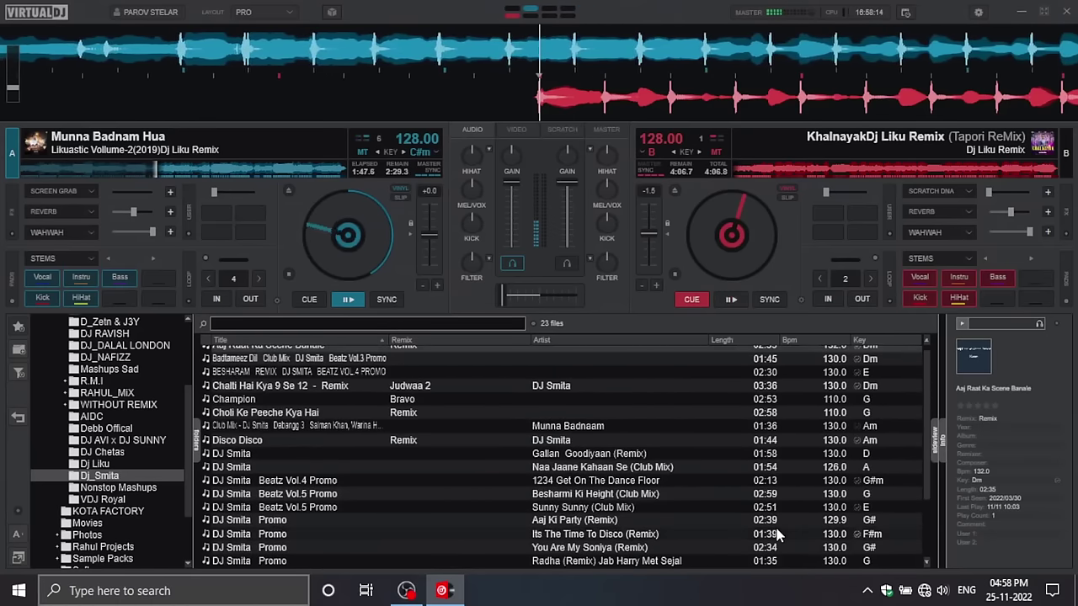
scroll(777, 534, "down", 3)
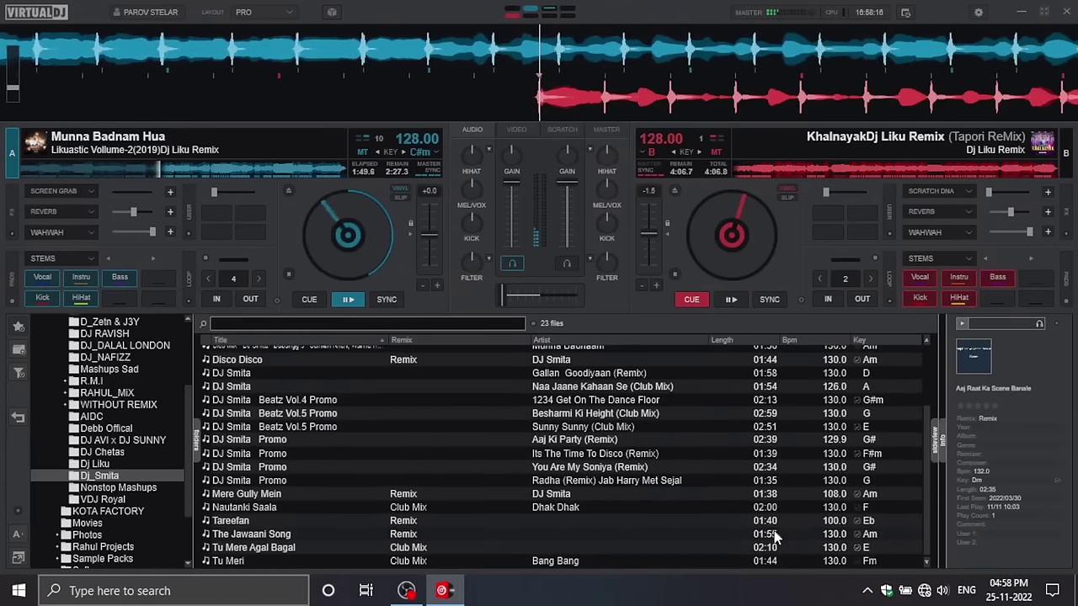
scroll(774, 535, "up", 4)
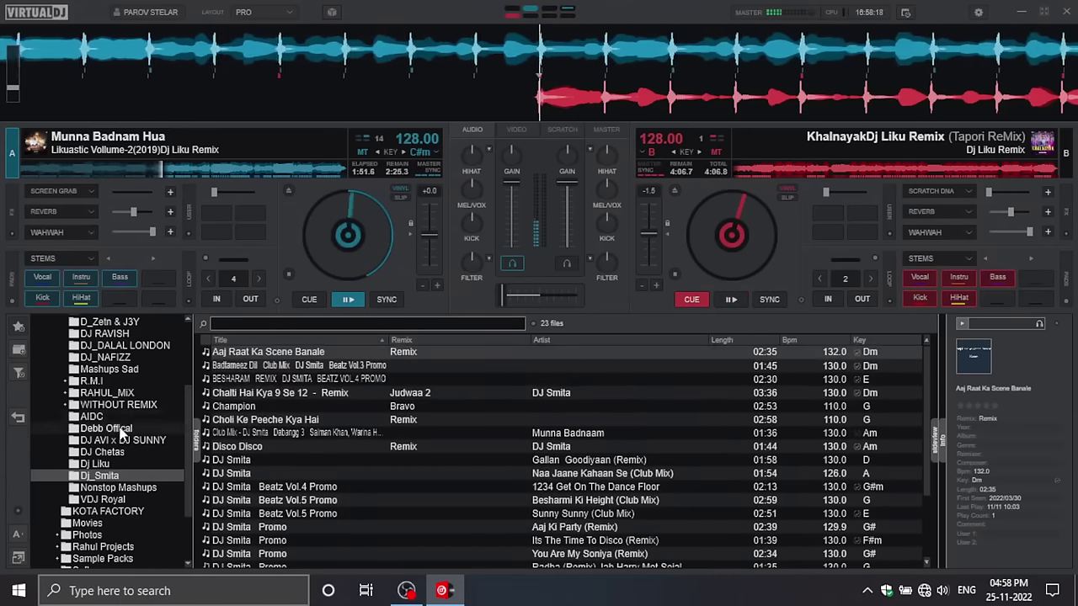
Step: Return to the Dj Liku folder in the E.D.M COLLECTION to show its song list
scroll(114, 434, "up", 3)
scroll(114, 434, "up", 1)
scroll(118, 447, "down", 3)
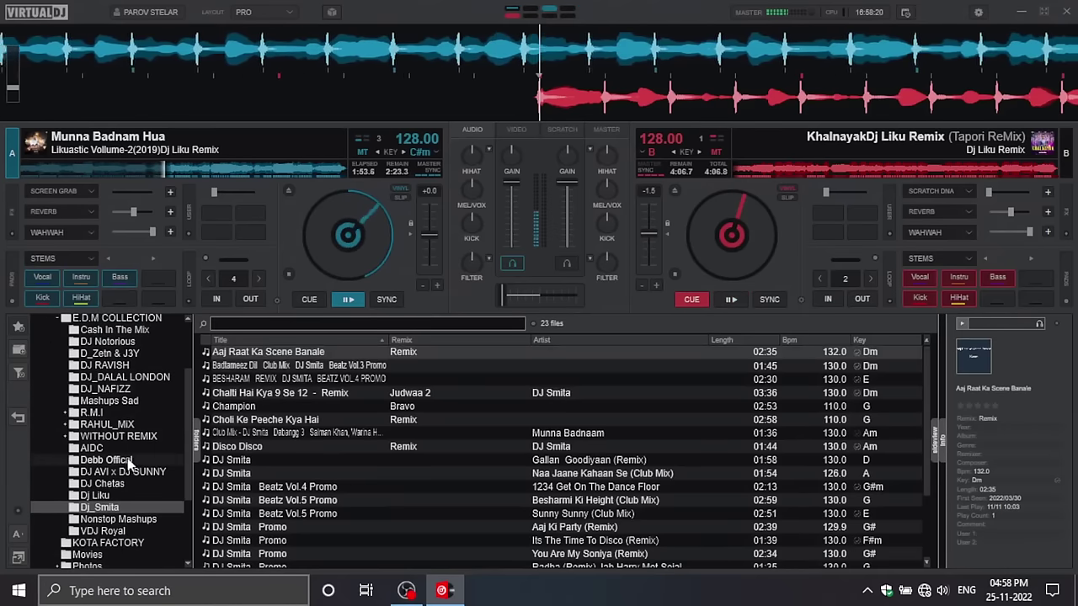
left_click(99, 496)
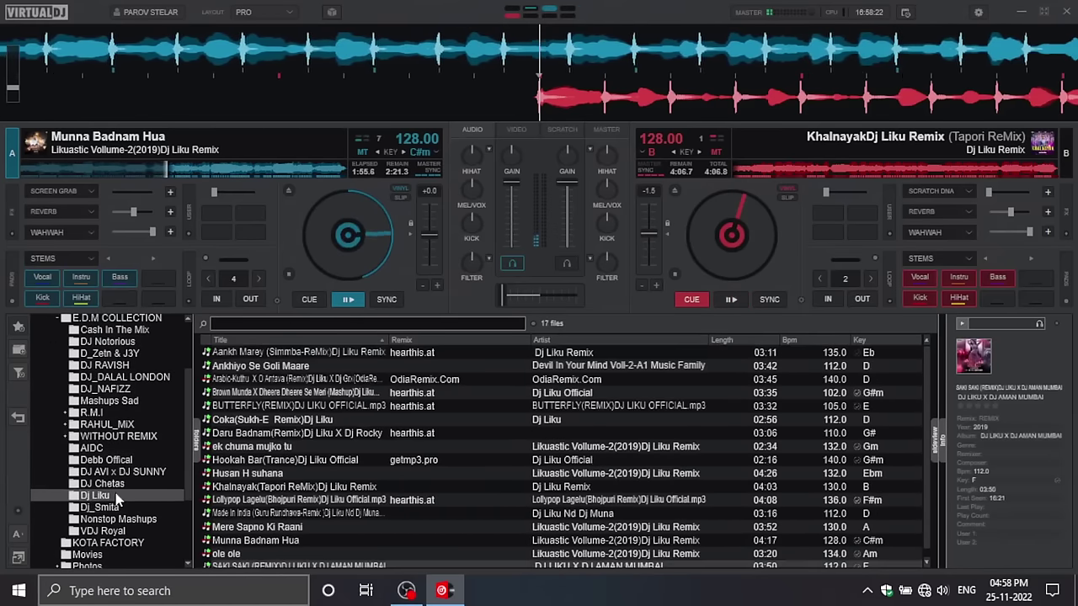
Step: Load the SAKI SAKI remix onto deck B, and start it from an entry beat about 15 seconds in
scroll(101, 471, "down", 3)
scroll(369, 479, "down", 1)
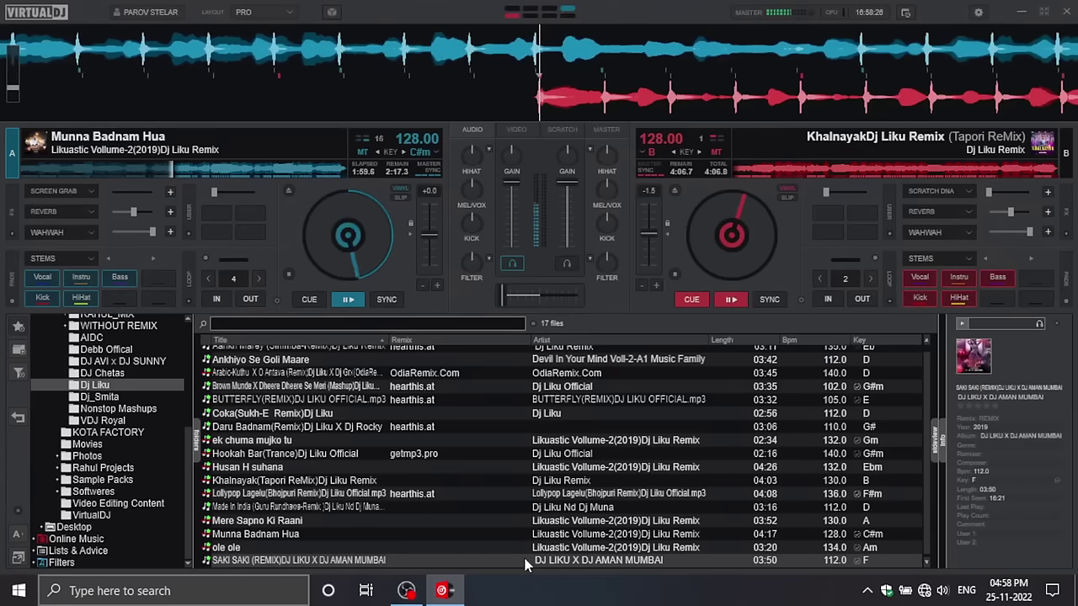
left_click_drag(406, 559, 748, 254)
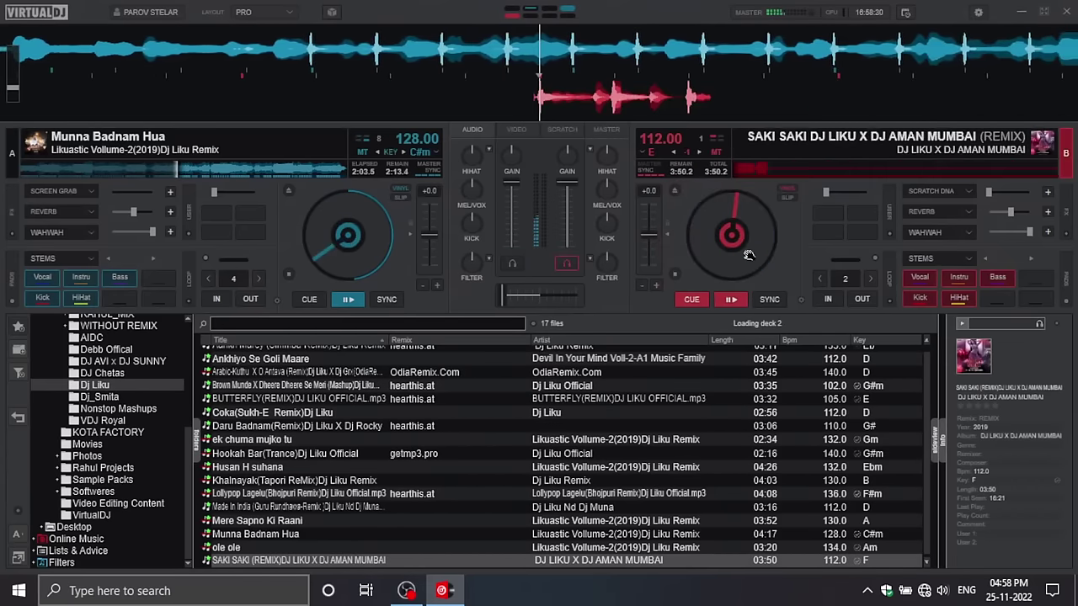
left_click(756, 171)
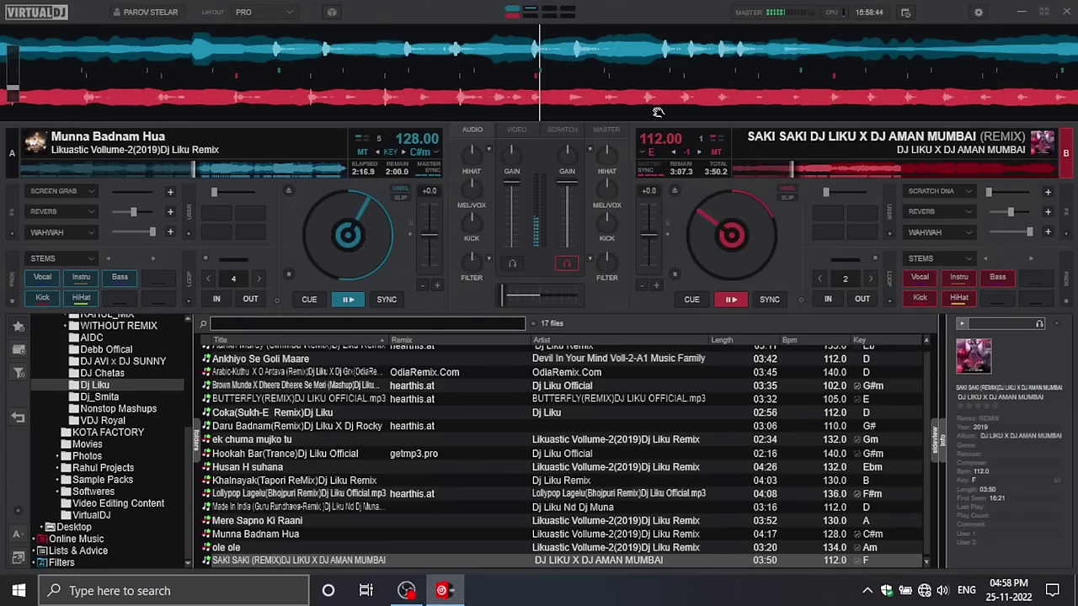
left_click_drag(659, 112, 533, 95)
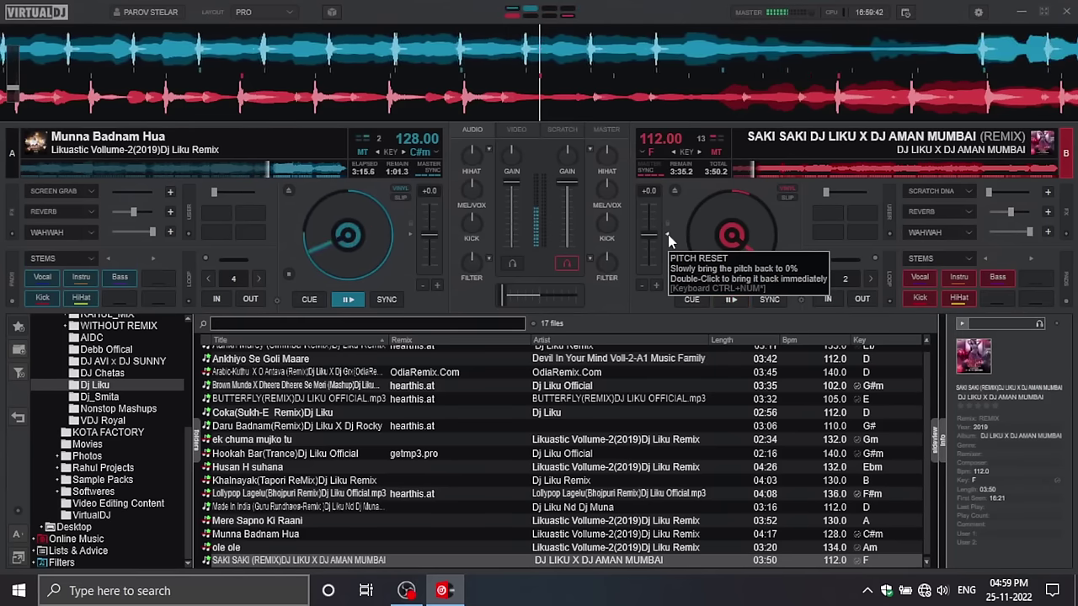
key("space")
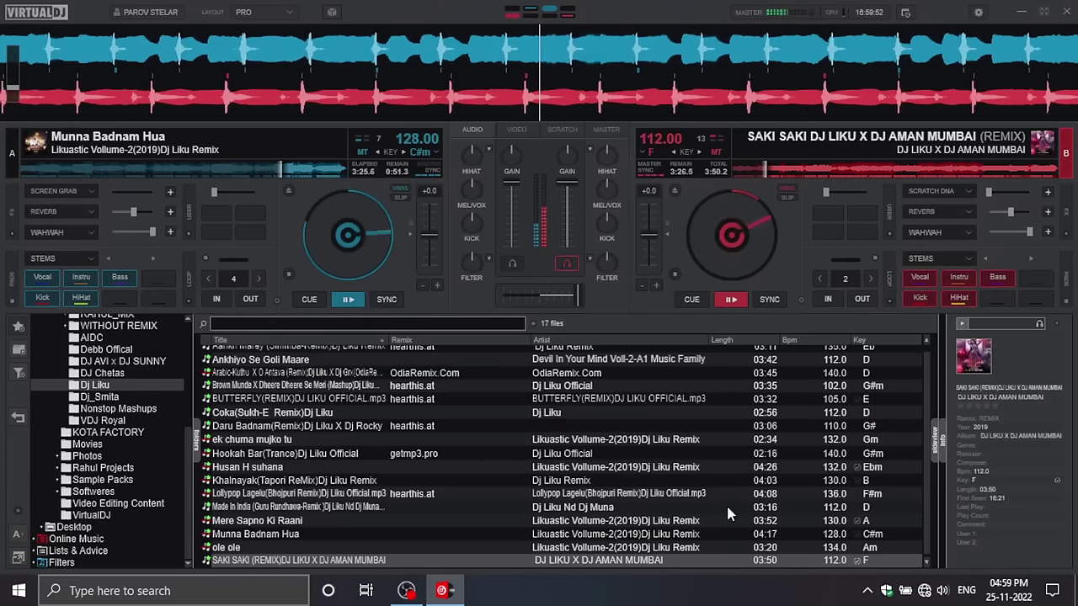
Step: Load Coka (Sukh-E Remix) onto deck A, and replace it with the Made In India remix to mix with SAKI SAKI
left_click(622, 410)
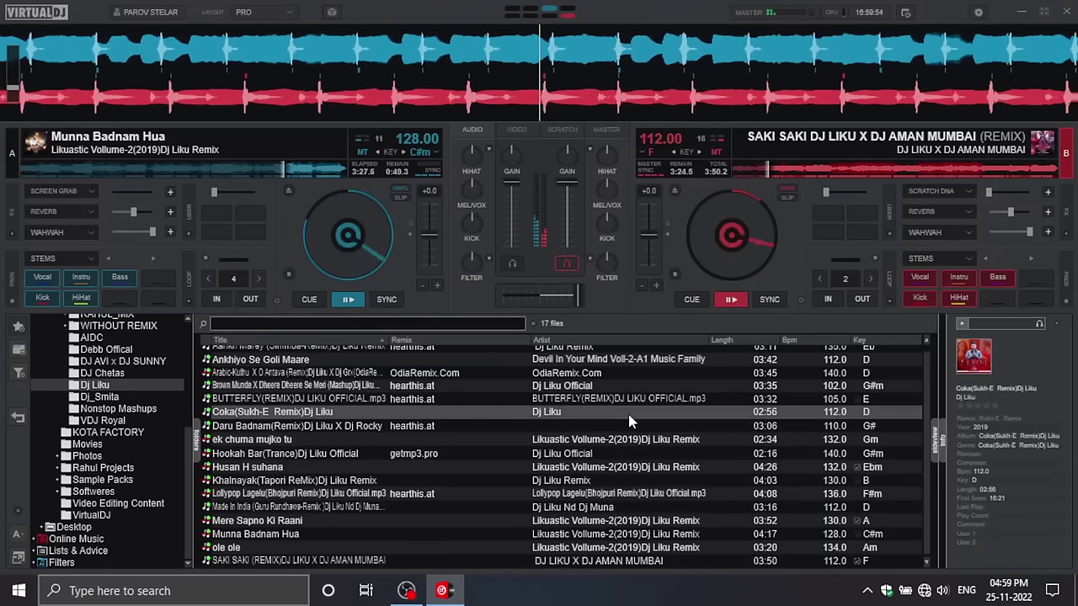
left_click_drag(629, 421, 381, 300)
scroll(500, 488, "down", 1)
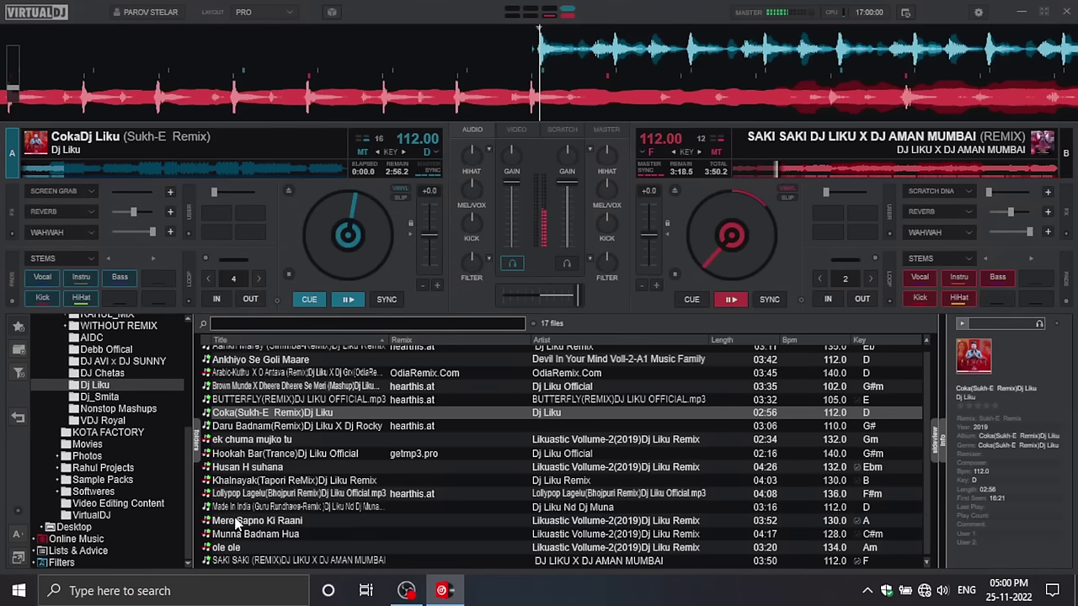
scroll(238, 522, "up", 1)
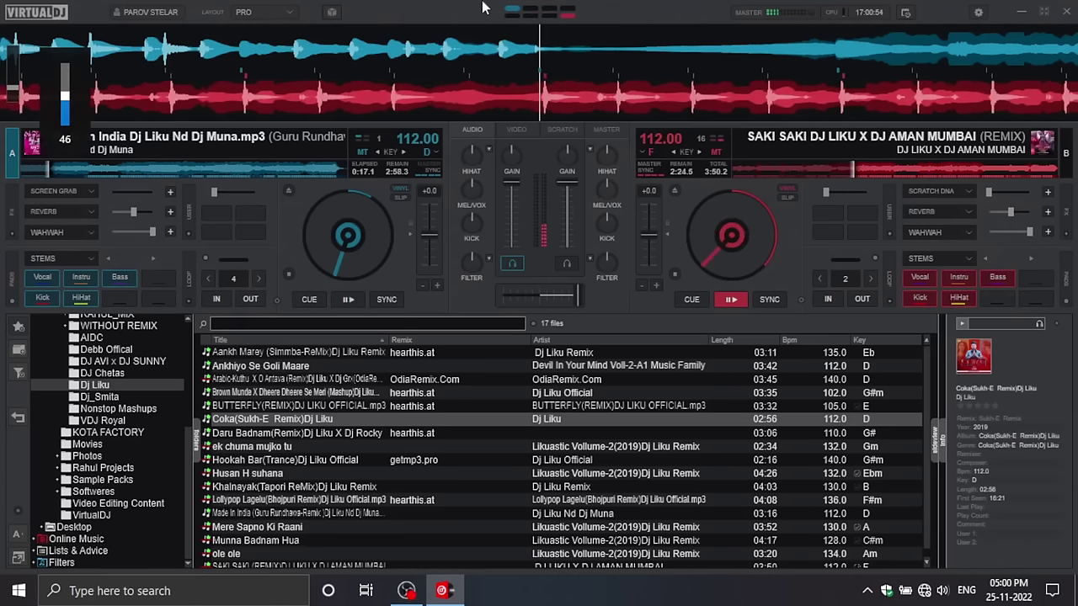
key("XF86AudioLowerVolume")
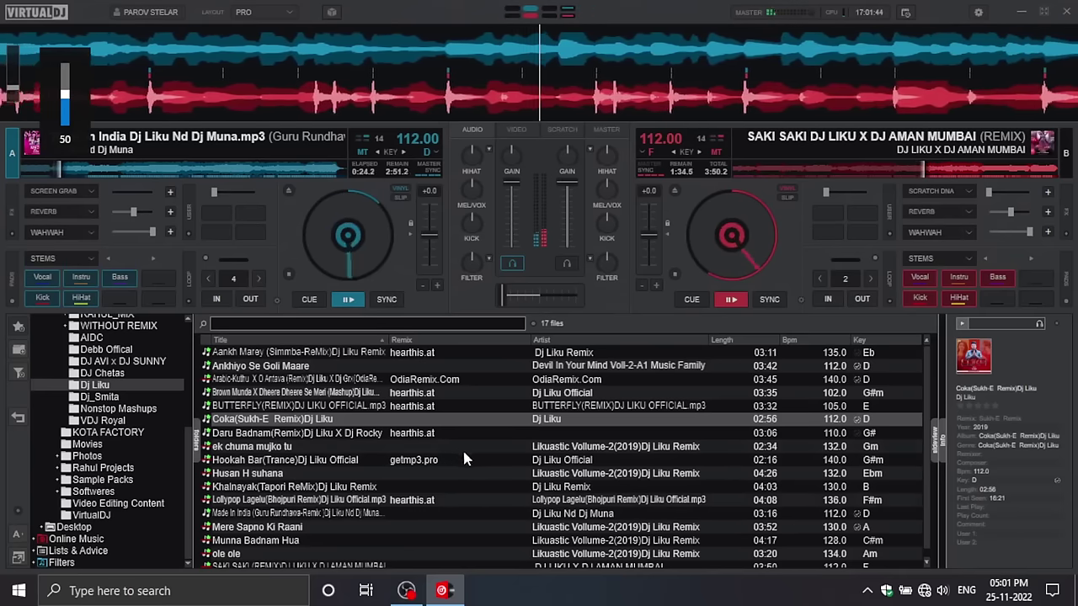
Step: Load Coka (Sukh-E Remix) onto deck B and move its playback to a suitable entry beat
left_click_drag(244, 417, 730, 296)
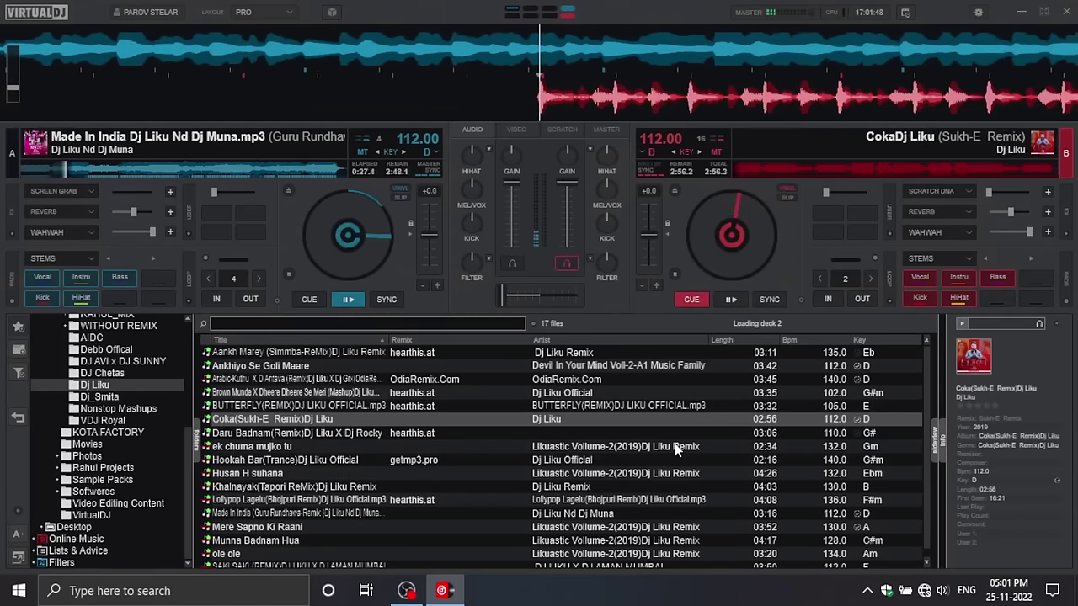
left_click(793, 364)
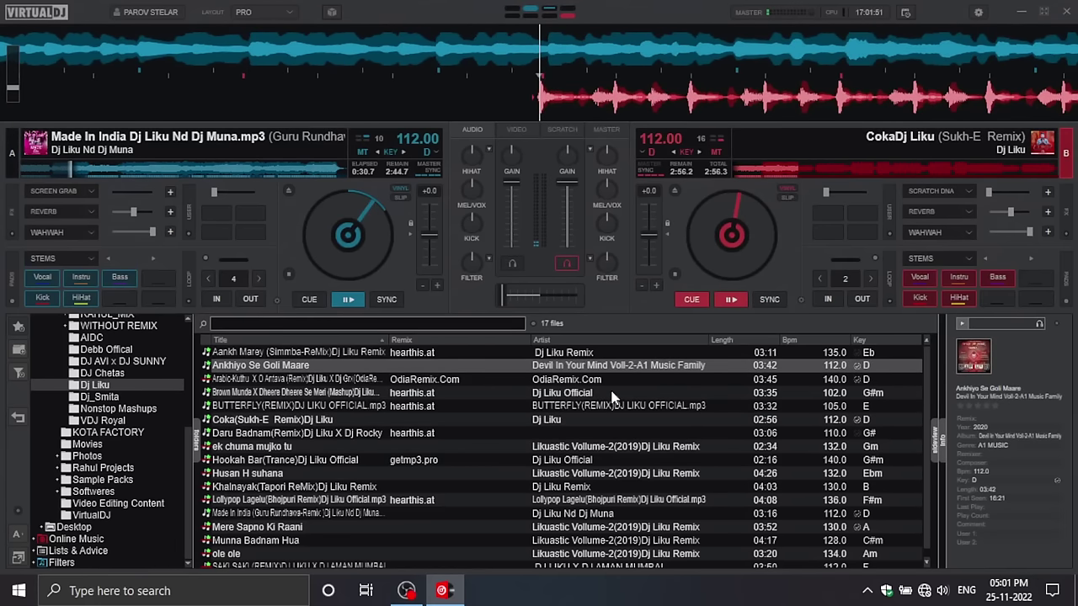
left_click(756, 175)
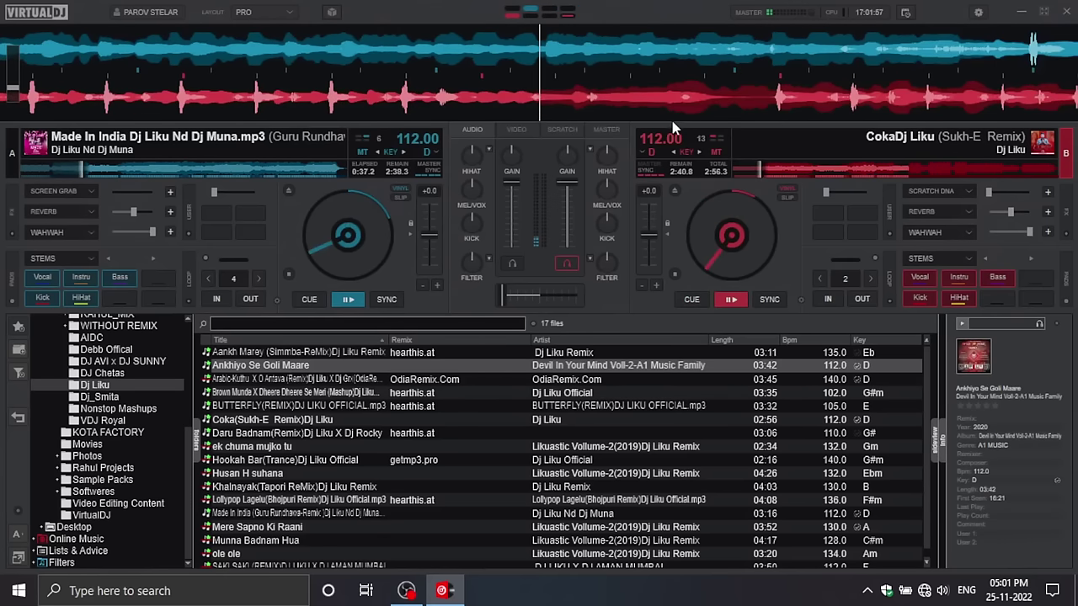
left_click_drag(672, 124, 721, 126)
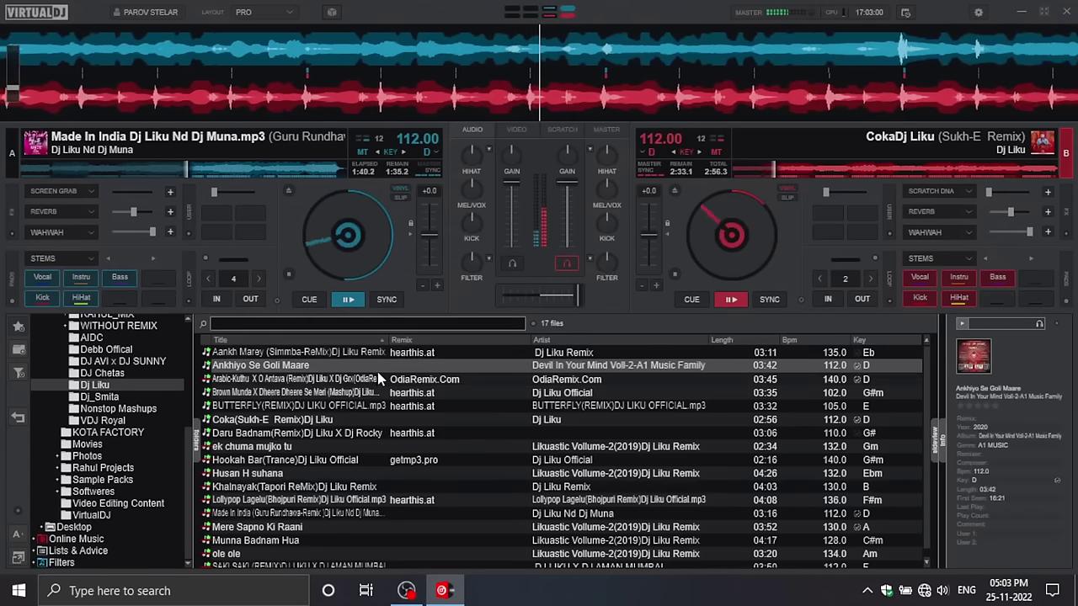
Step: Load Ankhiyo Se Goli Maare onto deck A and cue it about 15 seconds in
left_click_drag(379, 364, 311, 241)
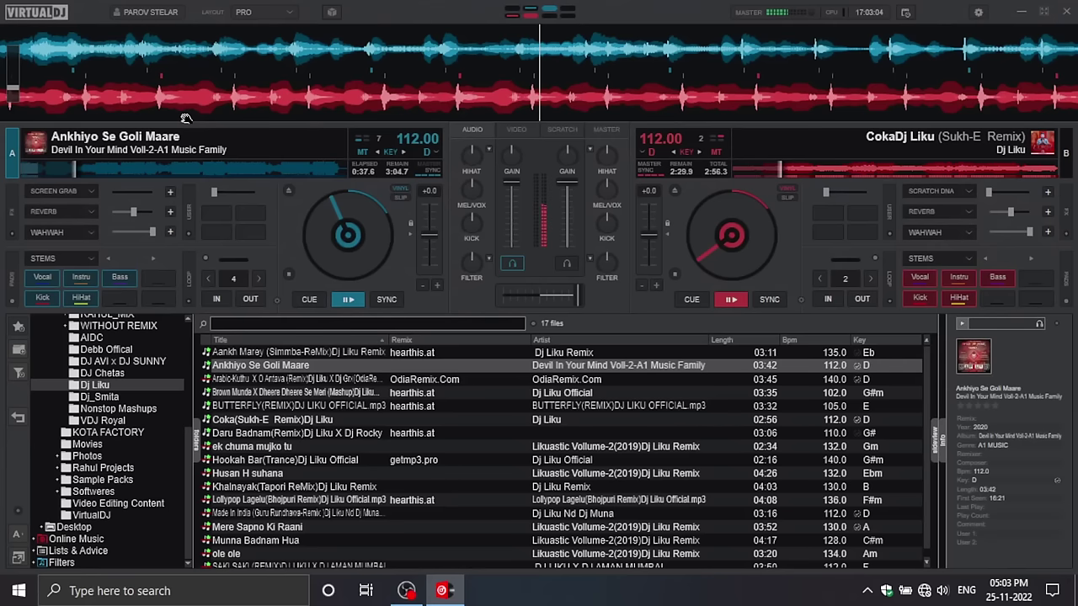
left_click_drag(186, 118, 739, 52)
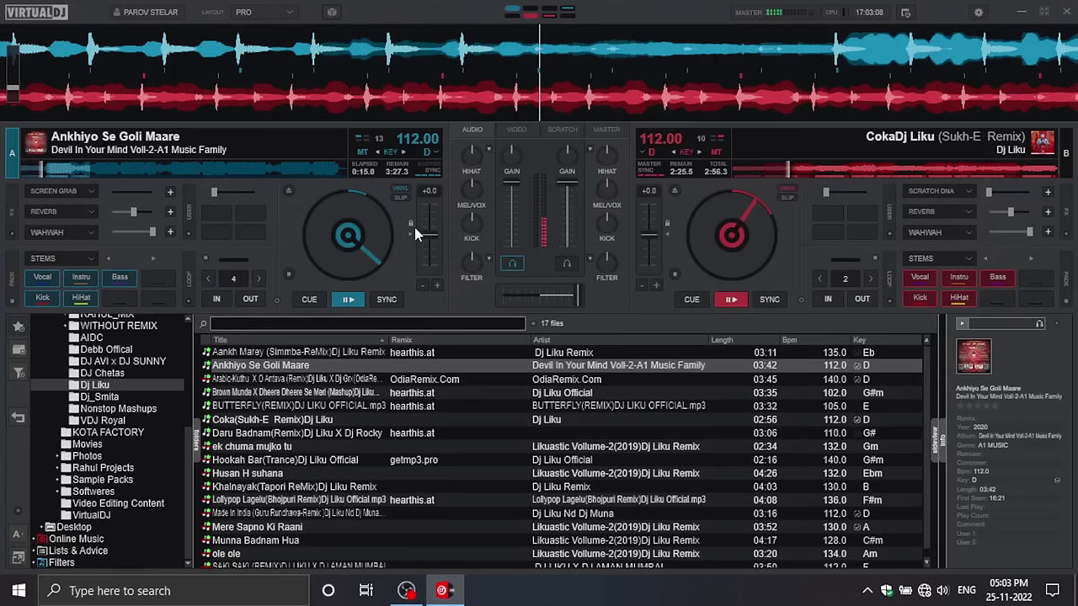
Step: Select the 110 BPM Daru Badnam remix in the song list and load it onto deck B
key("Down")
key("Down")
key("Down")
key("Down")
key("Down")
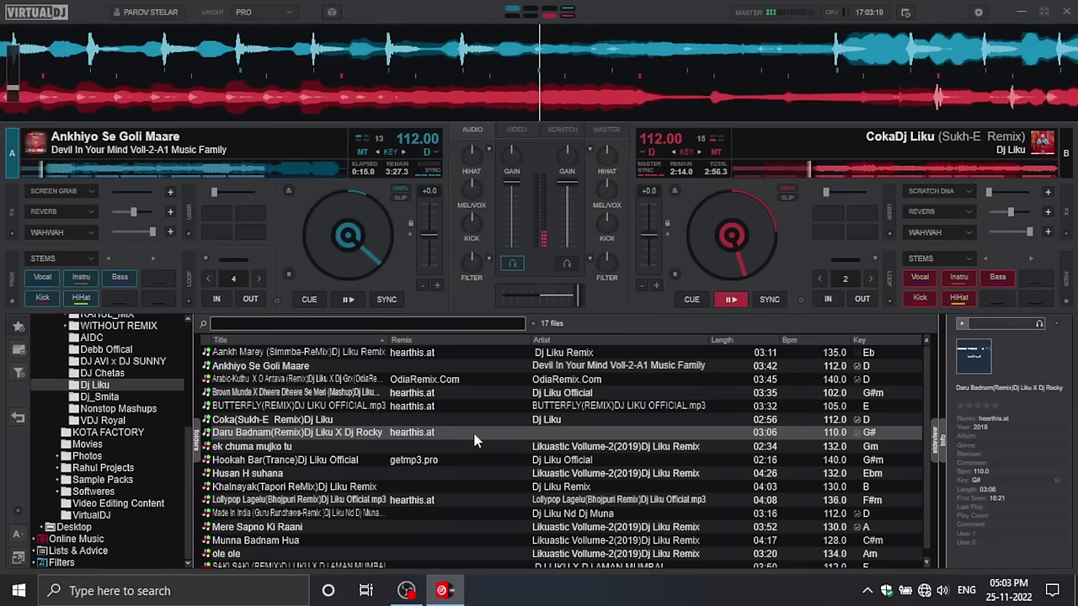
key("XF86AudioLowerVolume")
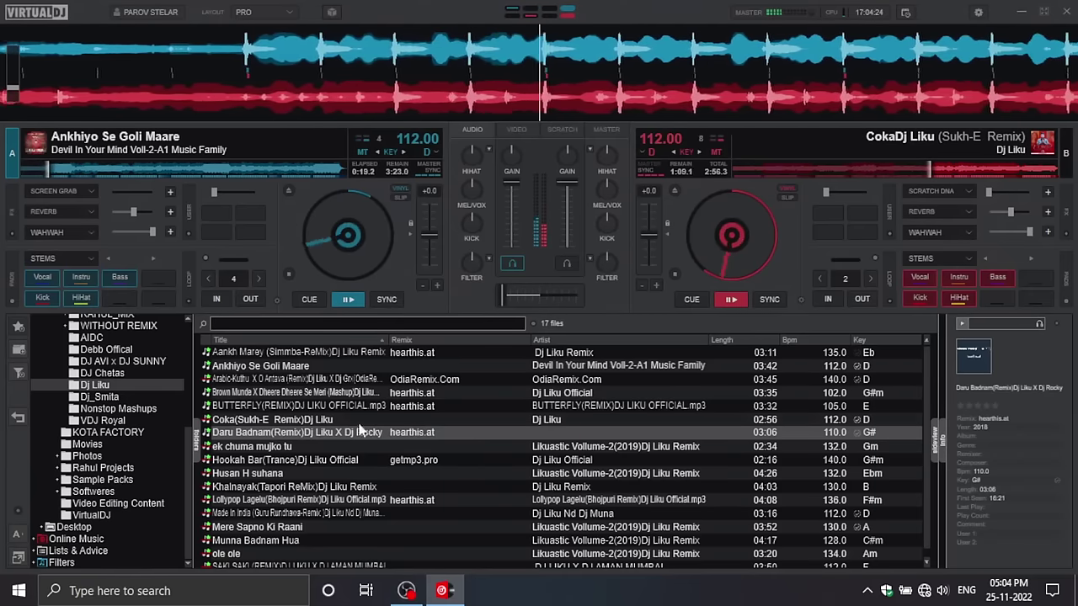
left_click_drag(326, 435, 773, 239)
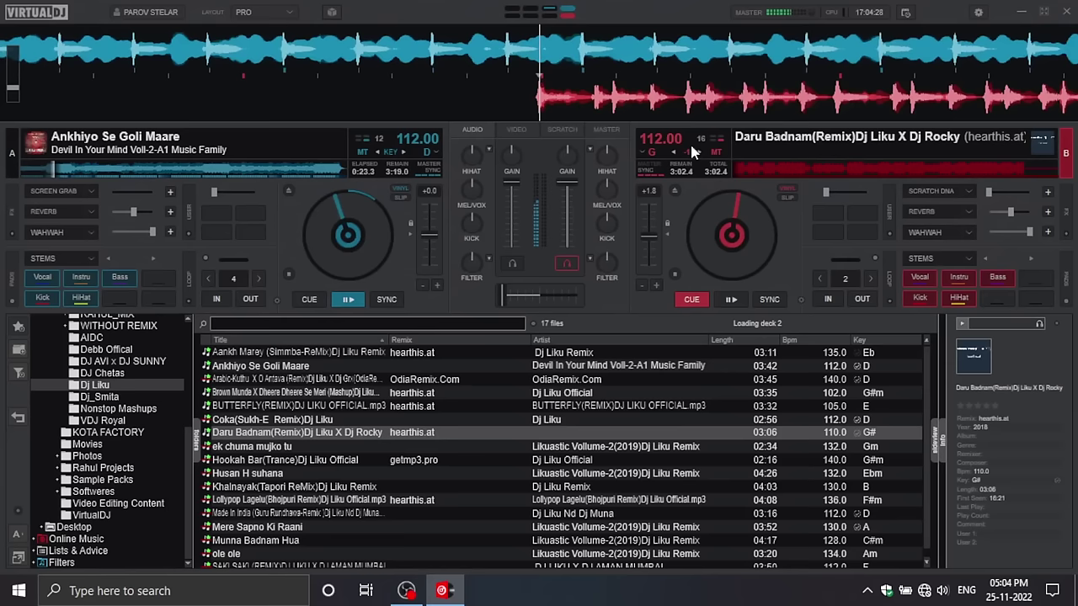
Step: Cue Daru Badnam at an entry beat about 24 seconds in on deck B, and mix it in with its pitch reset
left_click(773, 168)
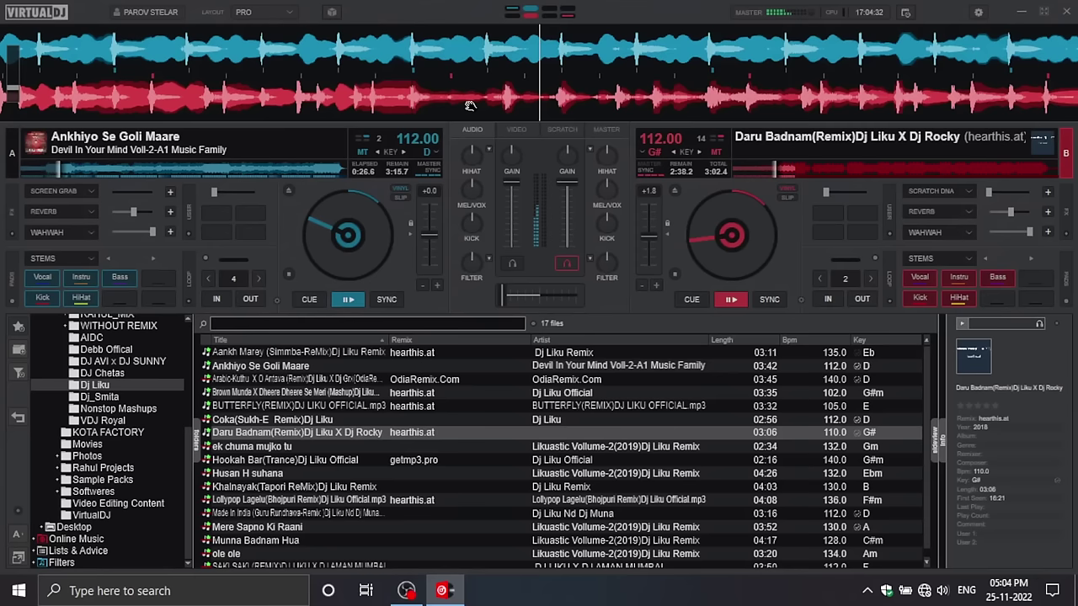
left_click(756, 168)
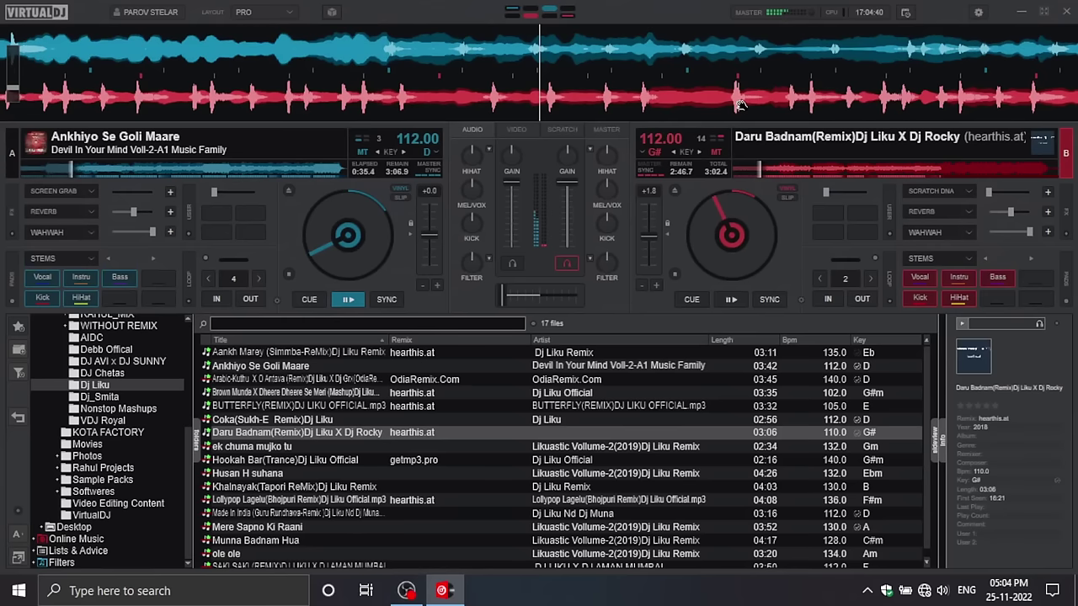
left_click_drag(738, 101, 619, 102)
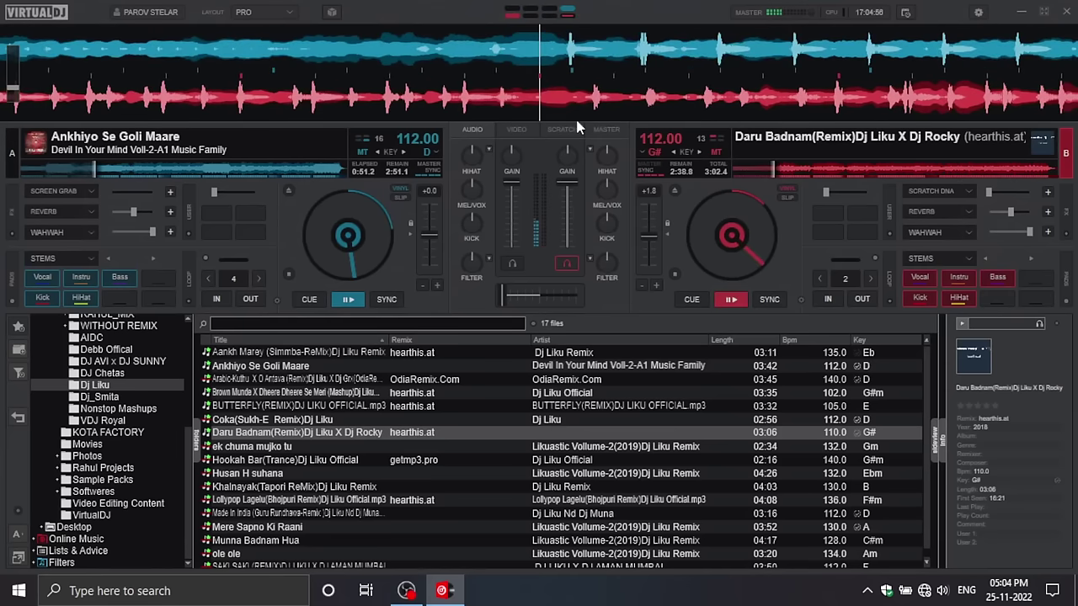
key("space")
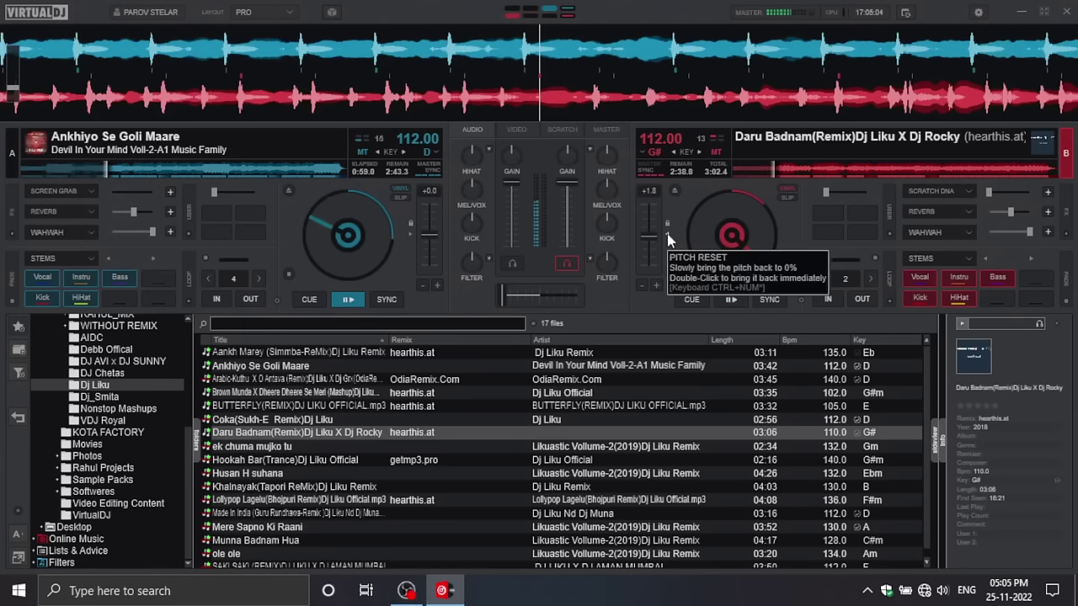
key("XF86AudioLowerVolume")
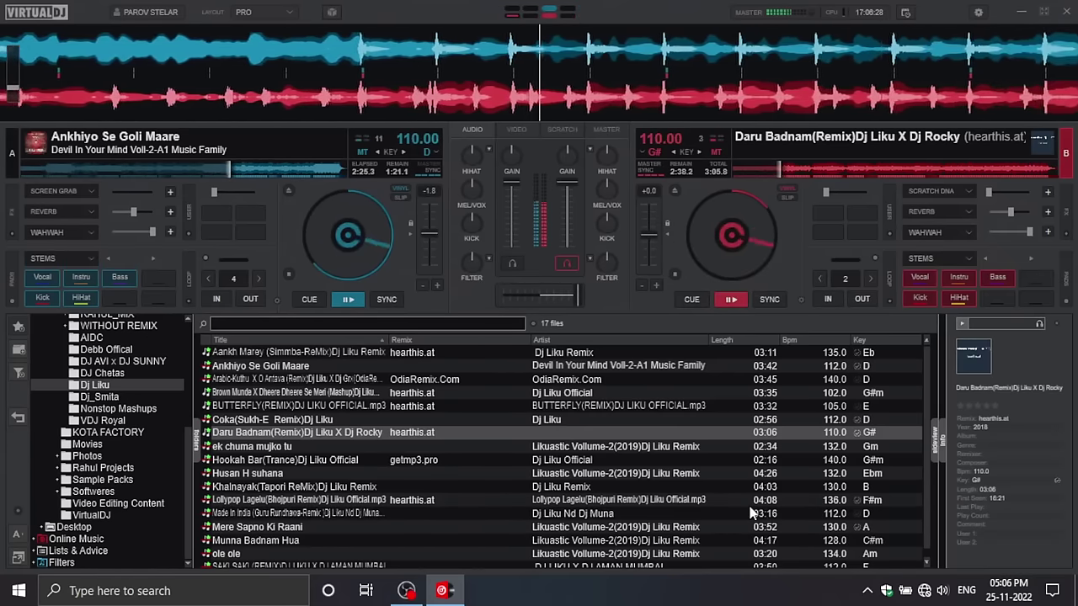
Step: Compare the song list's BPM values and load the 105 BPM BUTTERFLY remix onto deck A
scroll(753, 512, "down", 1)
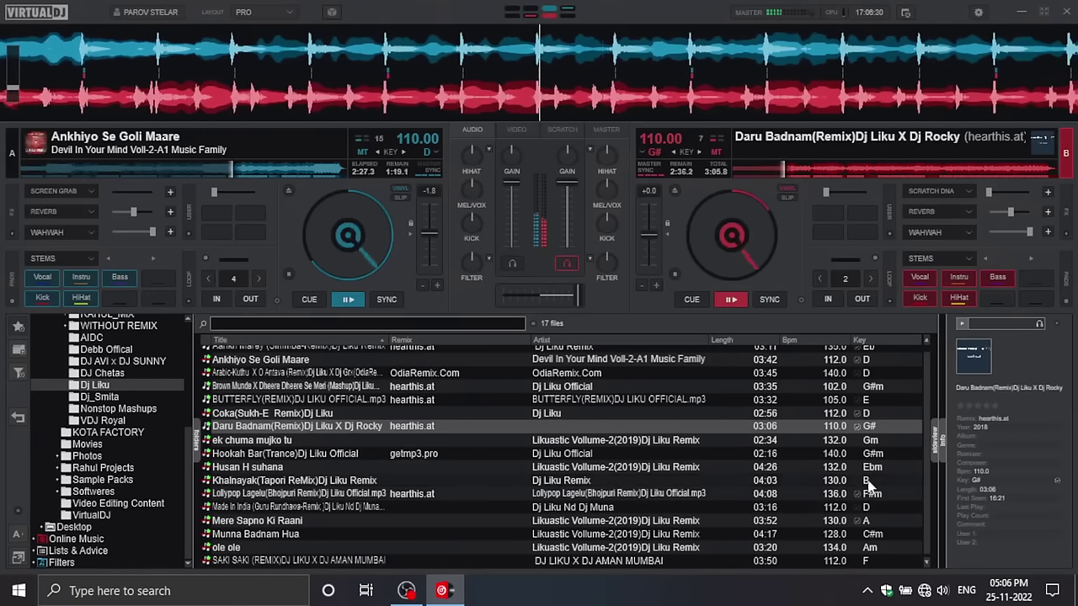
scroll(867, 487, "up", 1)
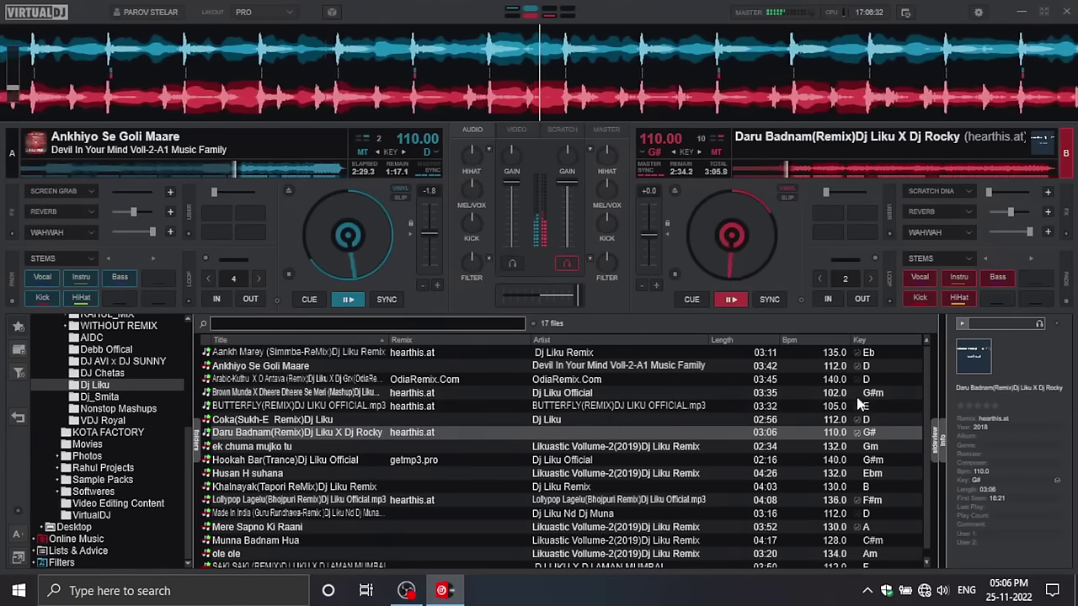
scroll(859, 429, "down", 1)
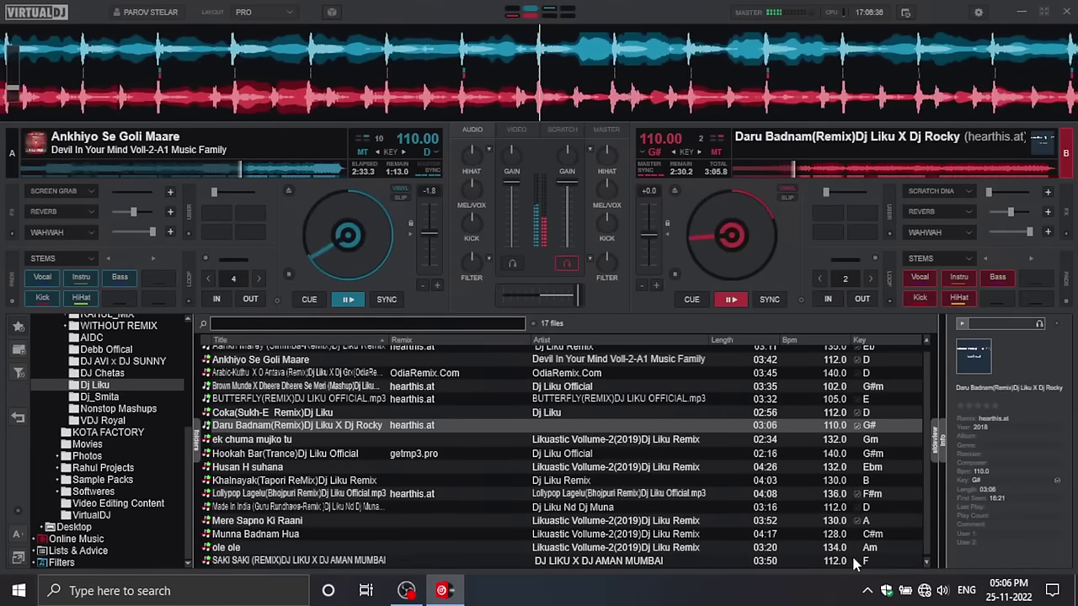
scroll(855, 563, "up", 1)
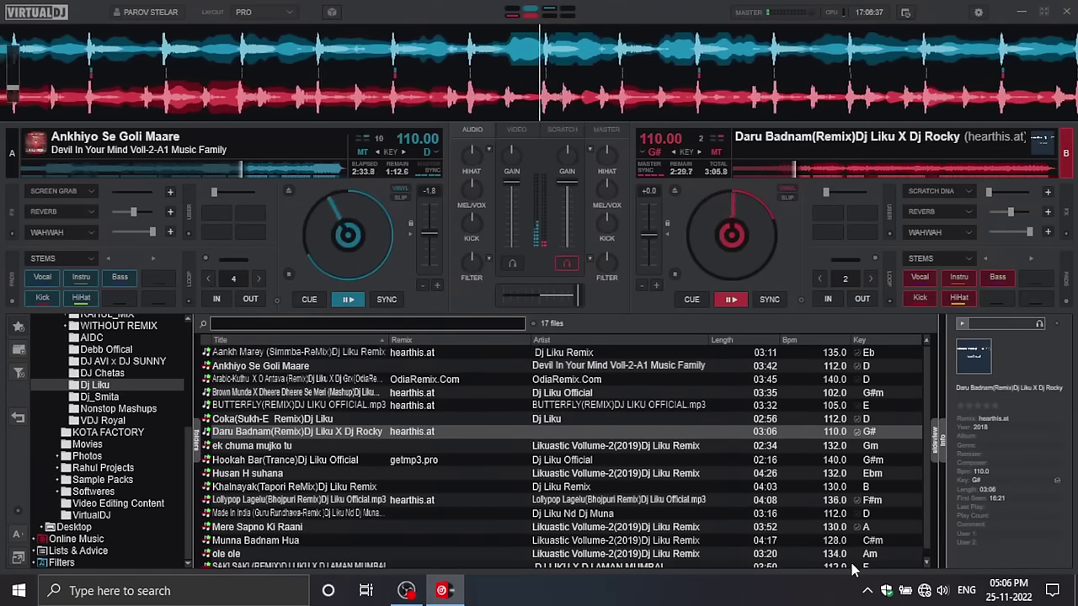
left_click(837, 406)
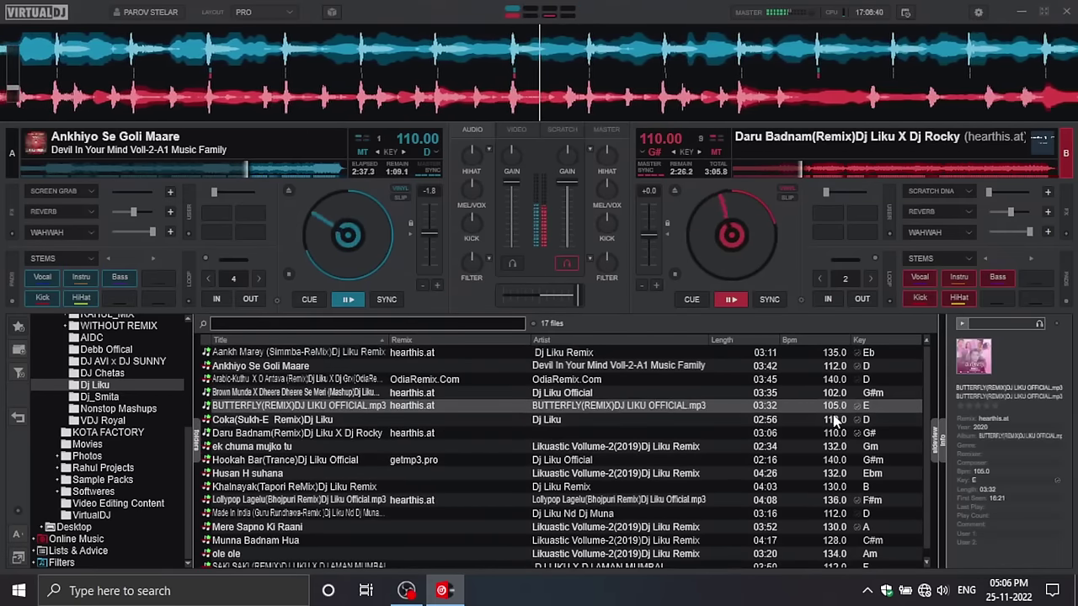
left_click_drag(832, 414, 279, 252)
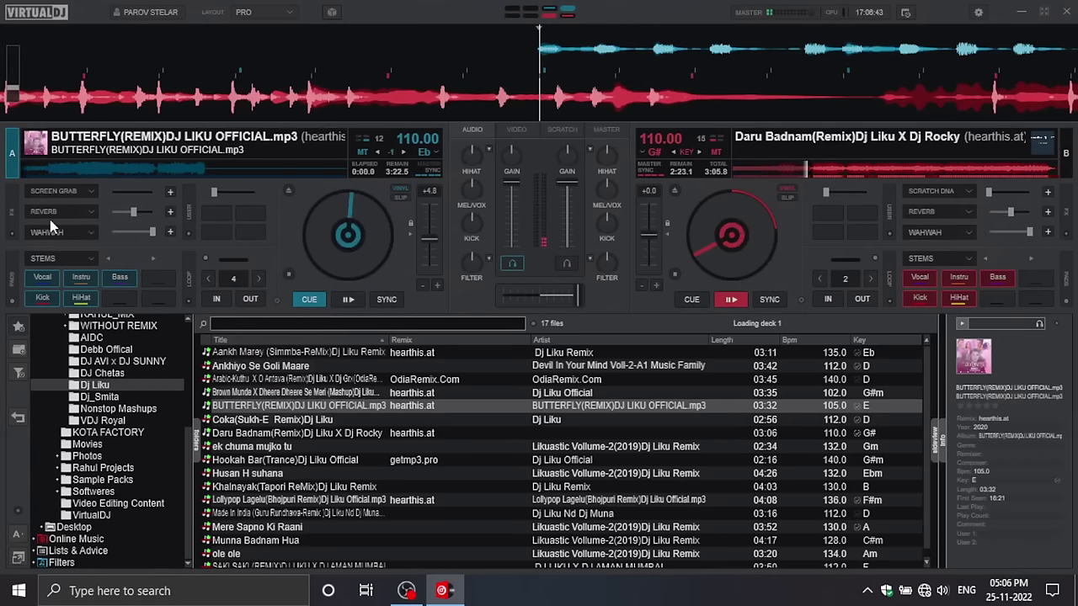
Step: Align the BUTTERFLY remix to its entry beat on deck A and reset its pitch to 0%
left_click_drag(788, 63, 534, 63)
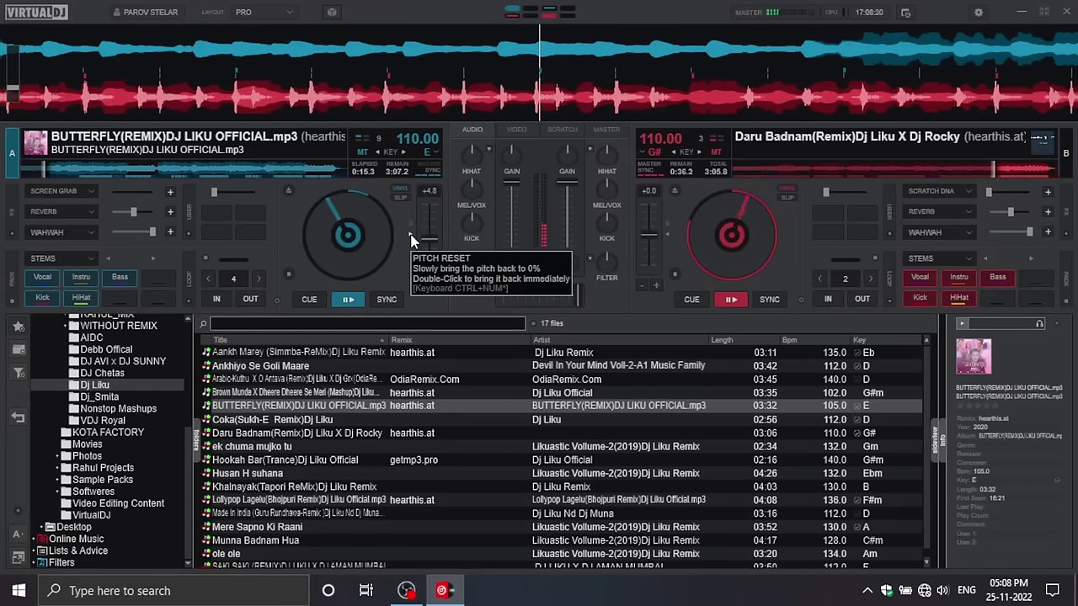
left_click(411, 240)
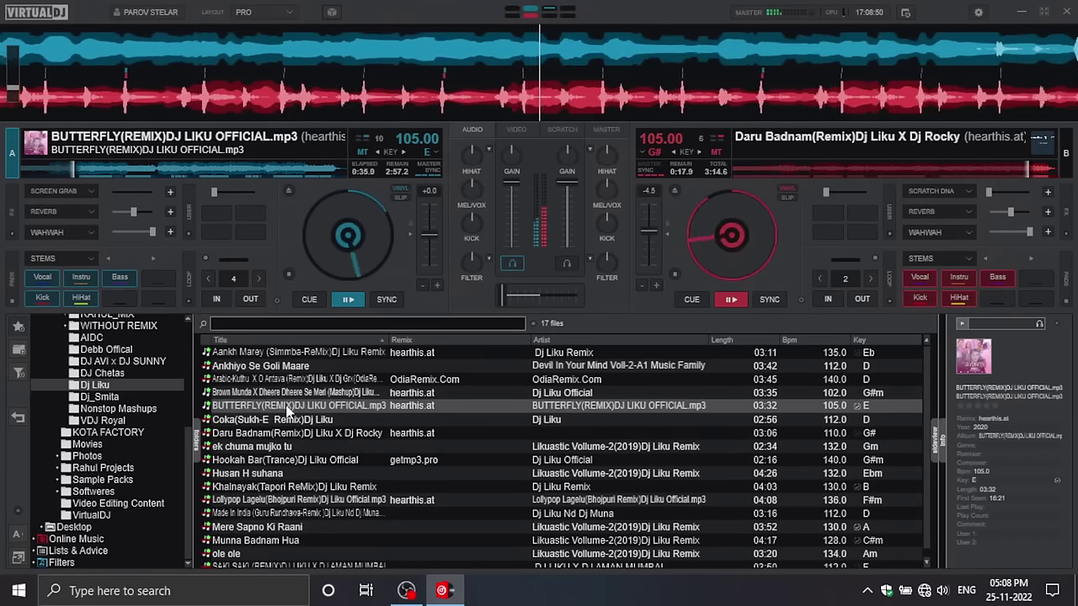
Step: Load the Brown Munde X Dheere Dheere Se Meri mashup onto deck B as the next track
left_click(260, 394)
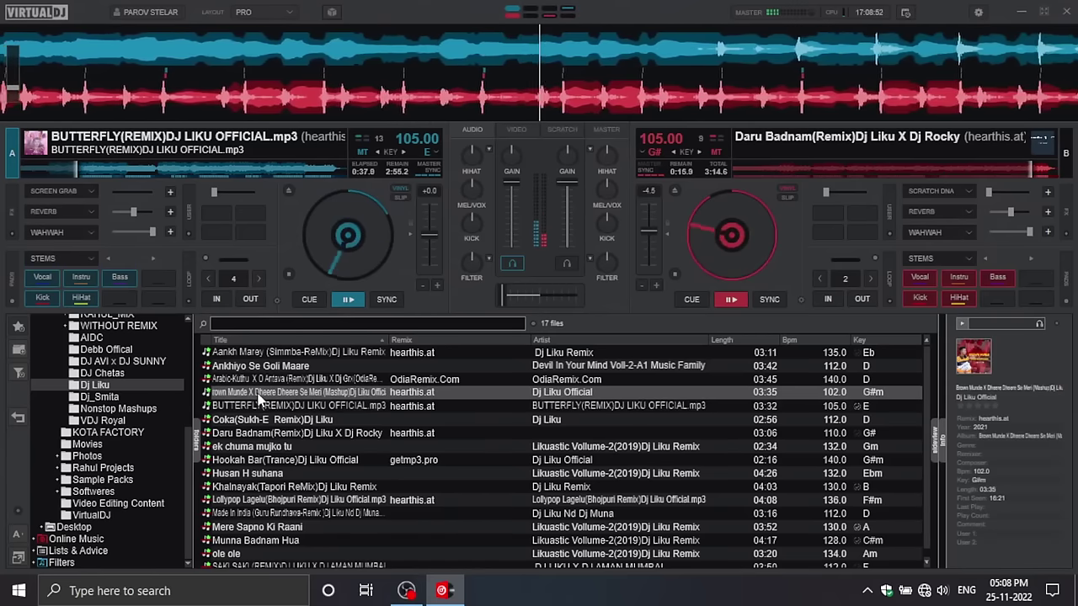
left_click_drag(259, 396, 715, 236)
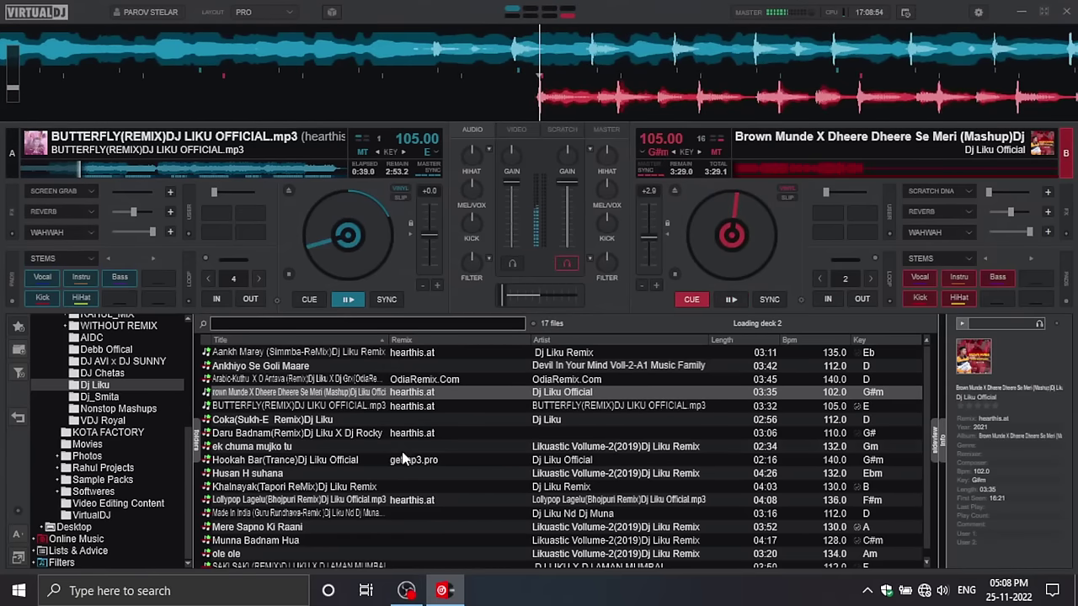
scroll(332, 488, "down", 1)
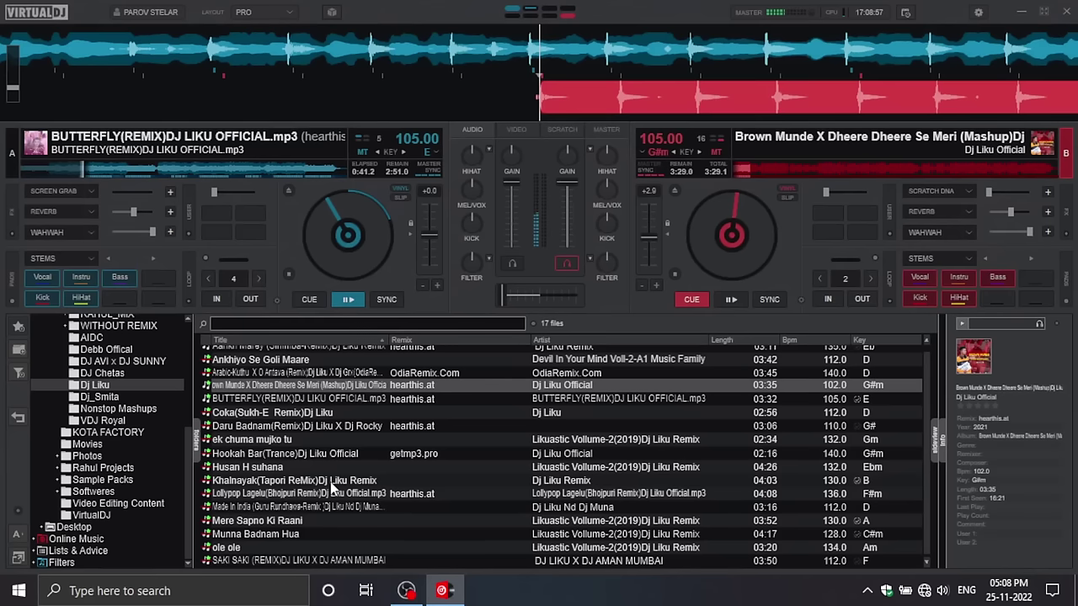
scroll(333, 489, "up", 1)
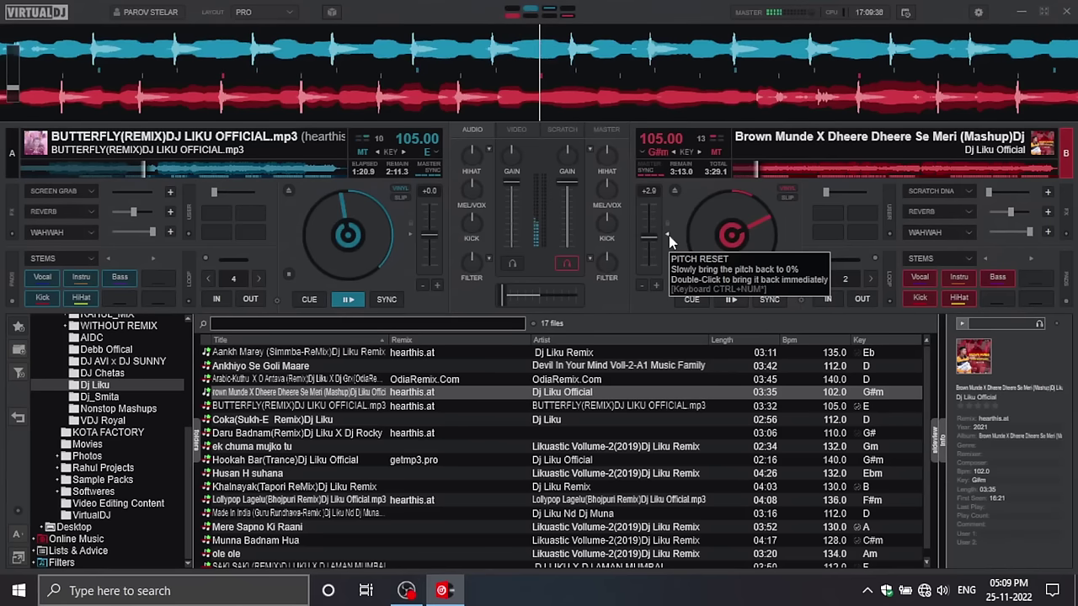
Step: Bring the Brown Munde mashup's pitch on deck B back to 0% and lower the system volume to 50
left_click(669, 235)
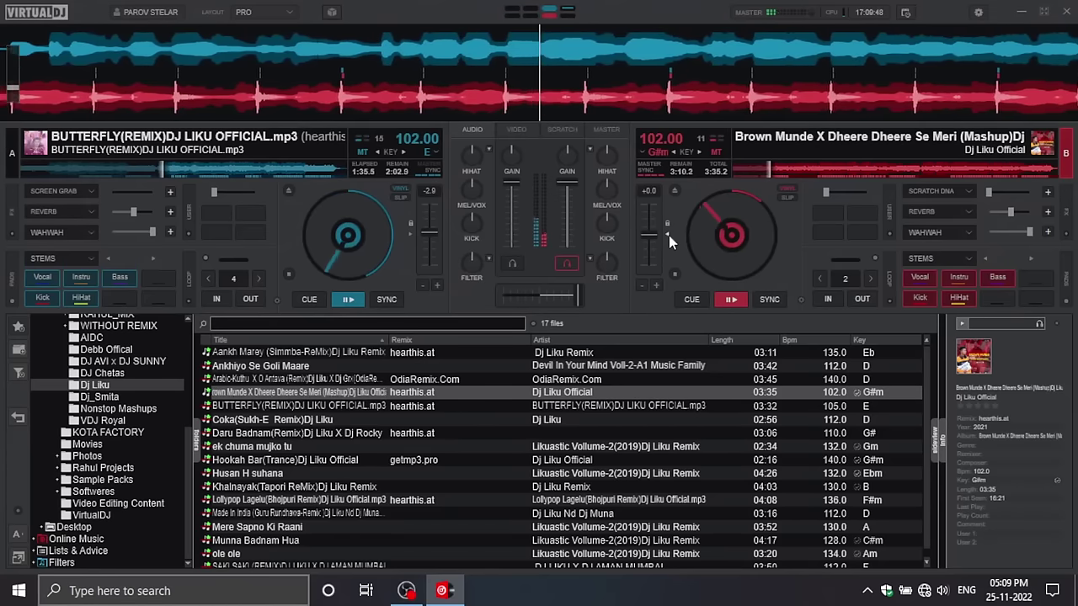
key("XF86AudioLowerVolume")
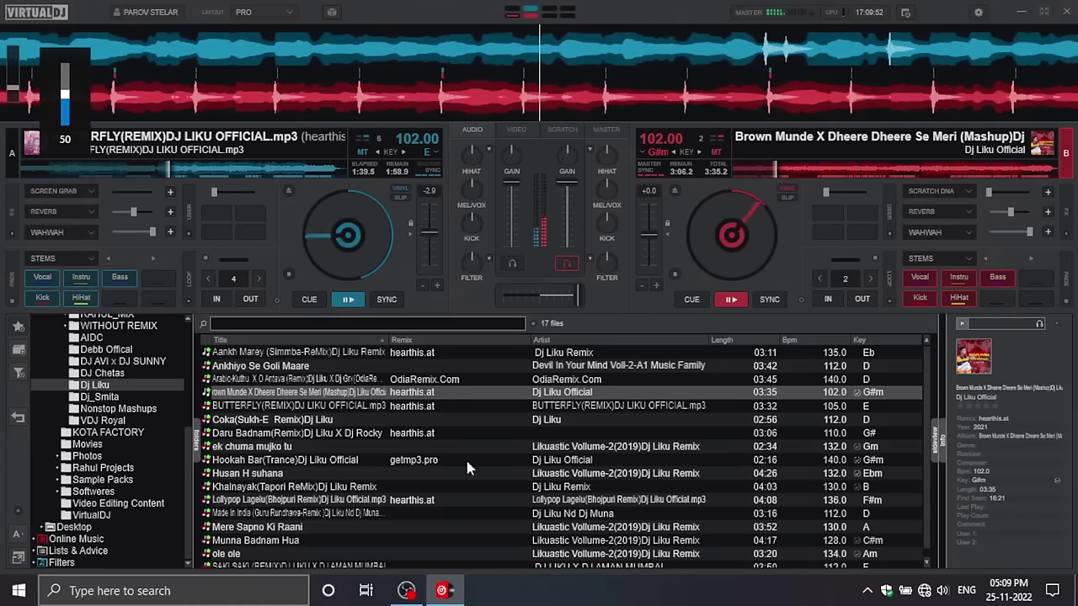
Step: Collapse the E.D.M COLLECTION folder under Local Disk (D:) in the folder tree
scroll(126, 374, "up", 6)
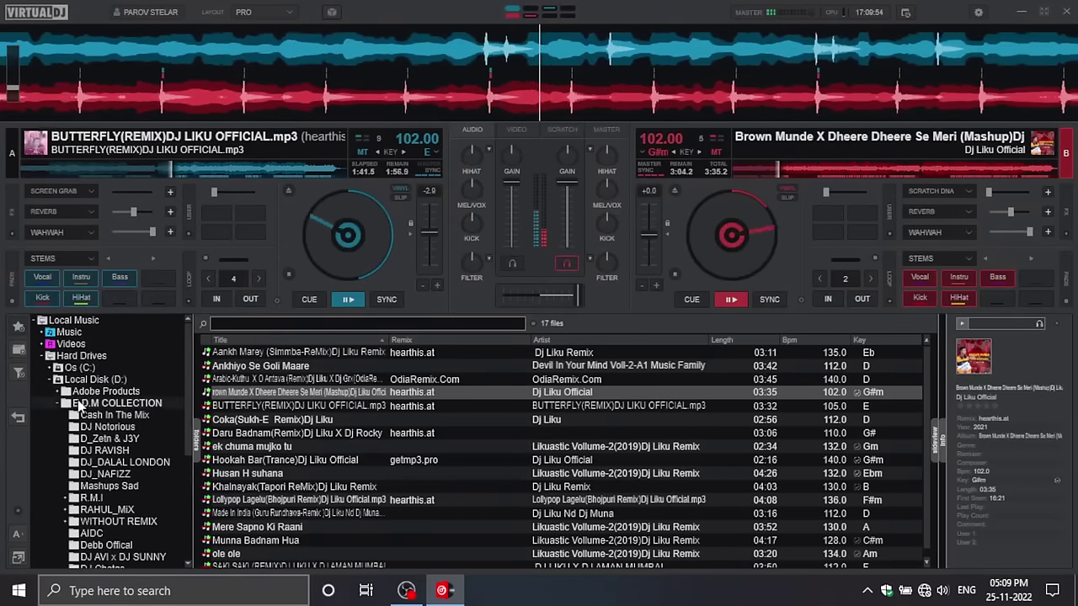
left_click(63, 405)
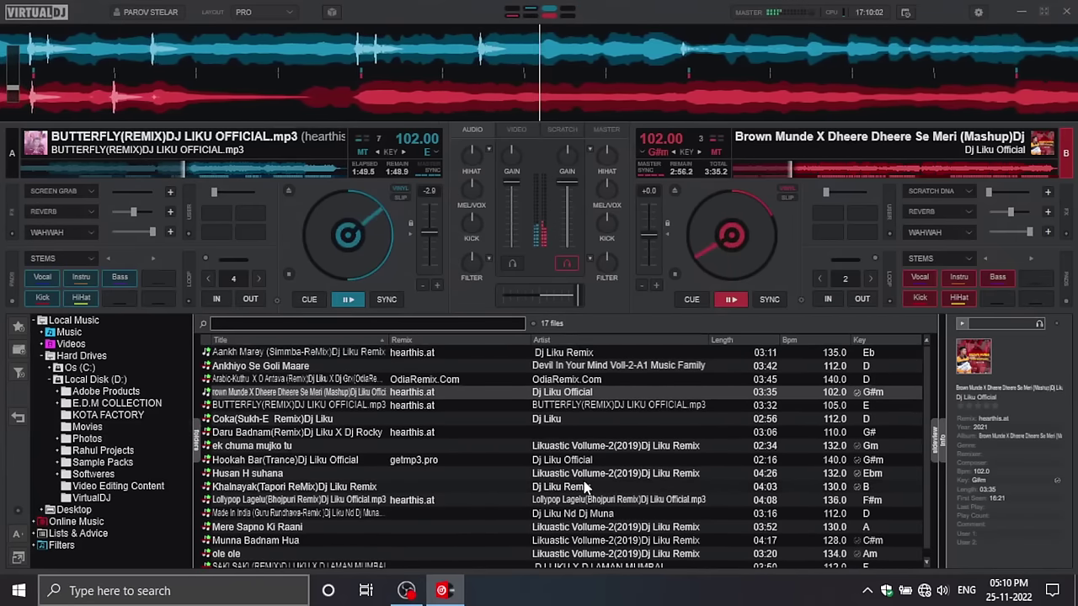
scroll(587, 487, "down", 1)
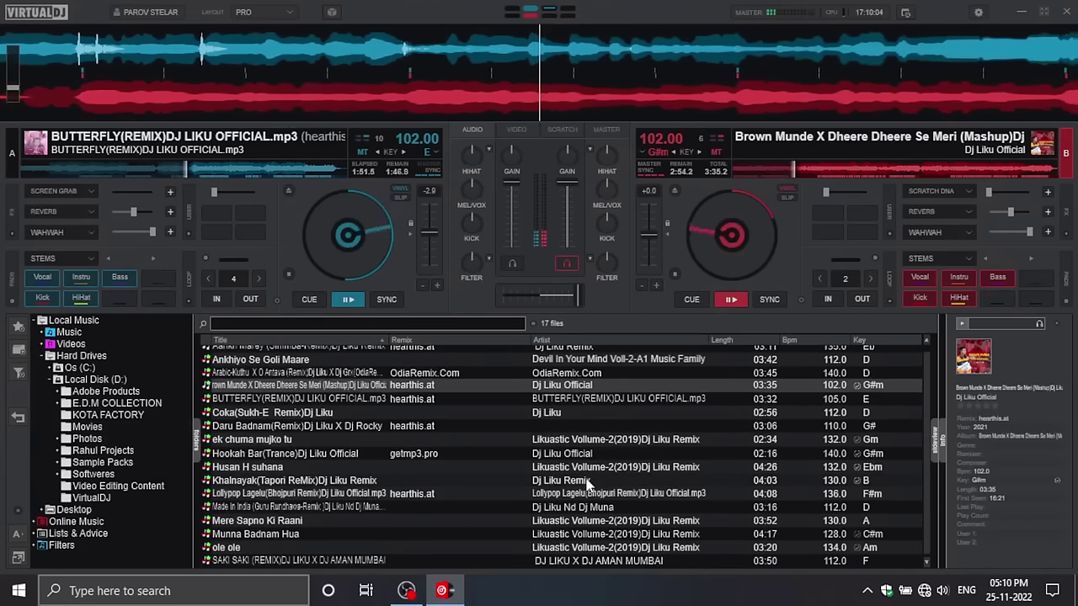
Step: With the scratch waveforms shown, reset the BUTTERFLY remix's pitch on deck A to 0%, and return to the audio mixer view
left_click(562, 129)
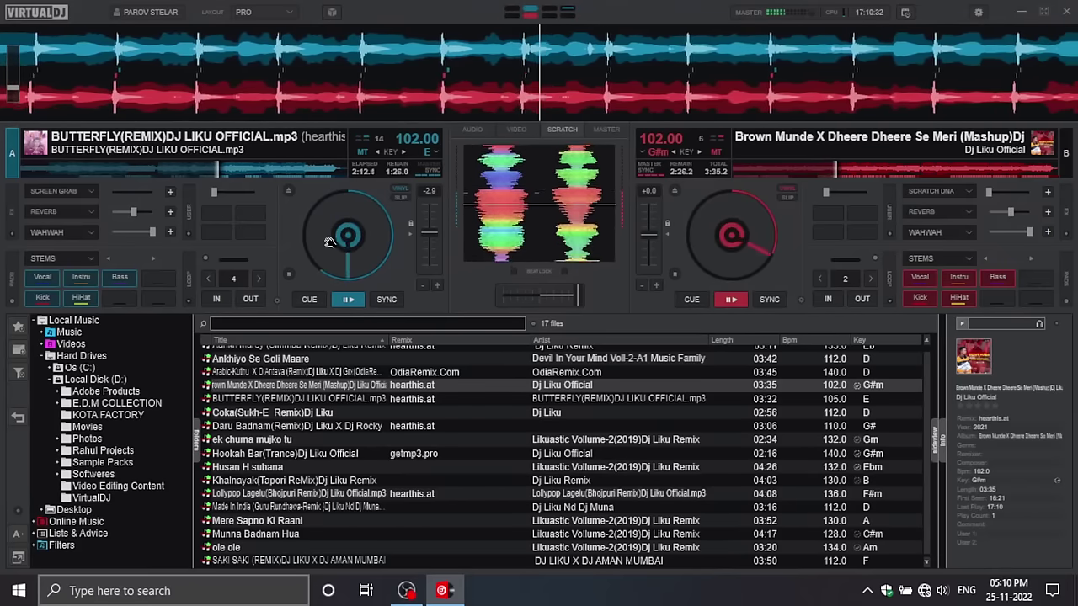
left_click(412, 240)
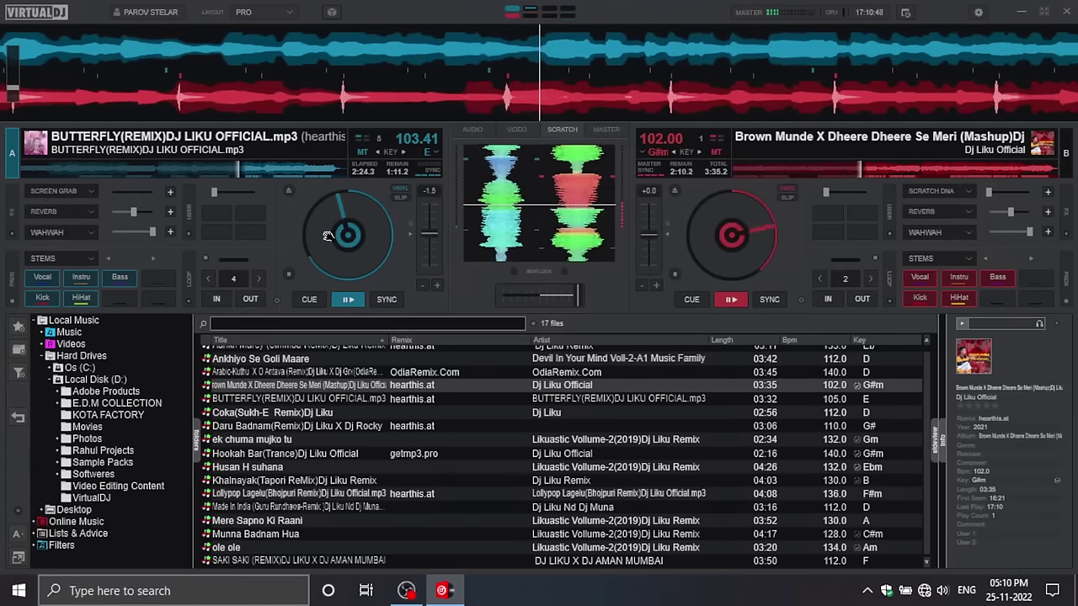
left_click_drag(418, 231, 408, 231)
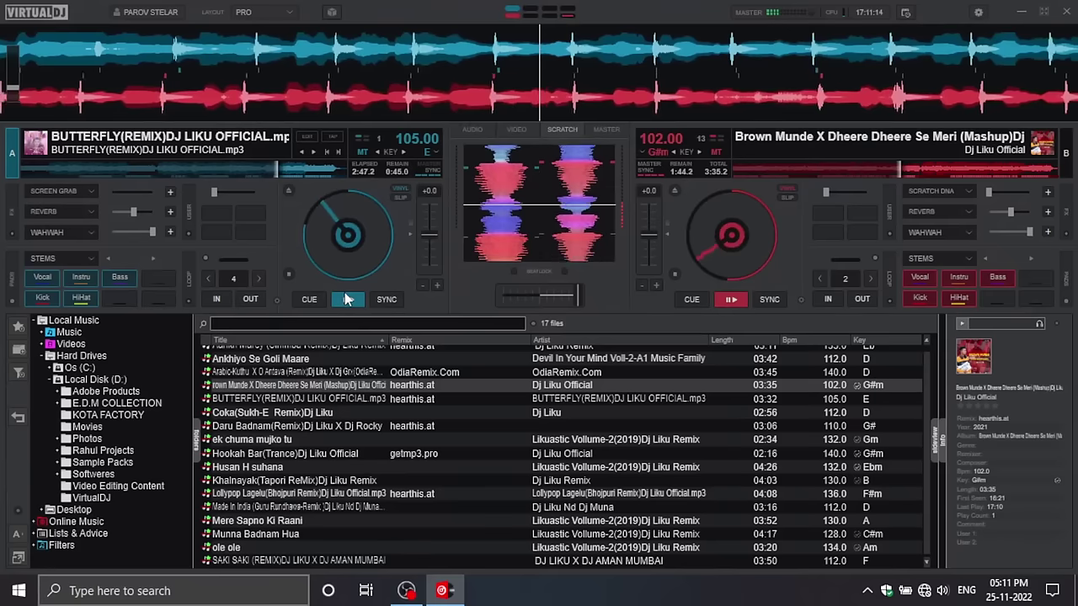
left_click(467, 131)
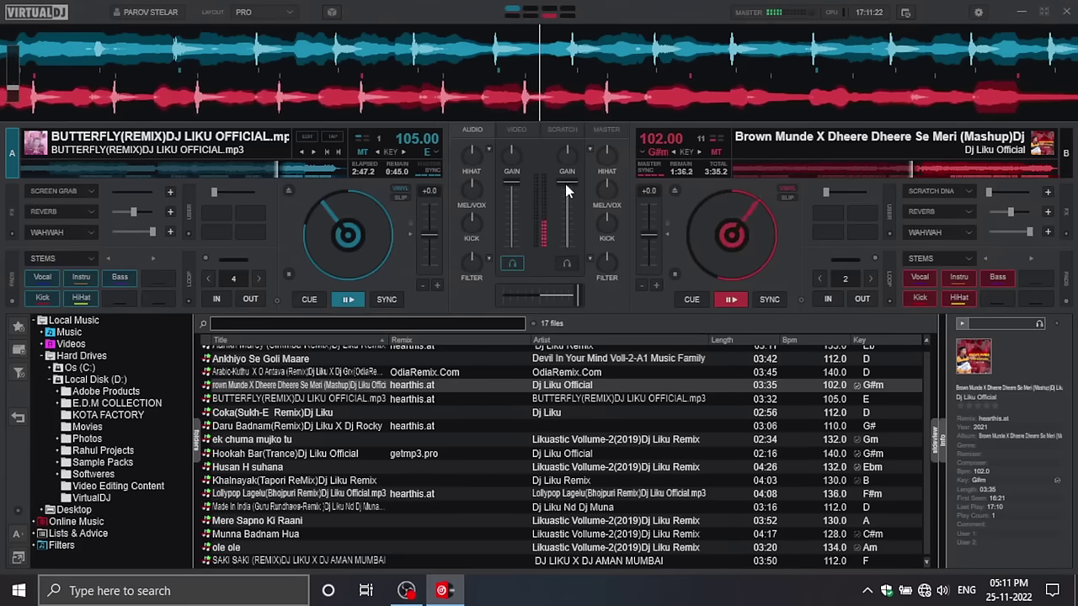
Step: Gradually fade deck B's volume level all the way down to end the Brown Munde mashup
mouse_move(566, 187)
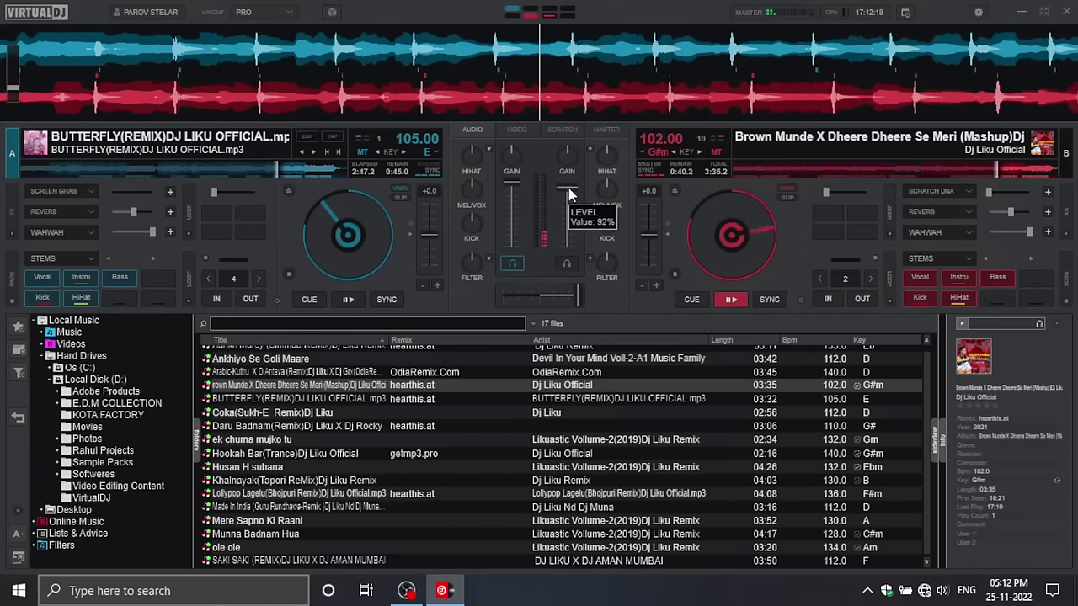
scroll(568, 189, "down", 3)
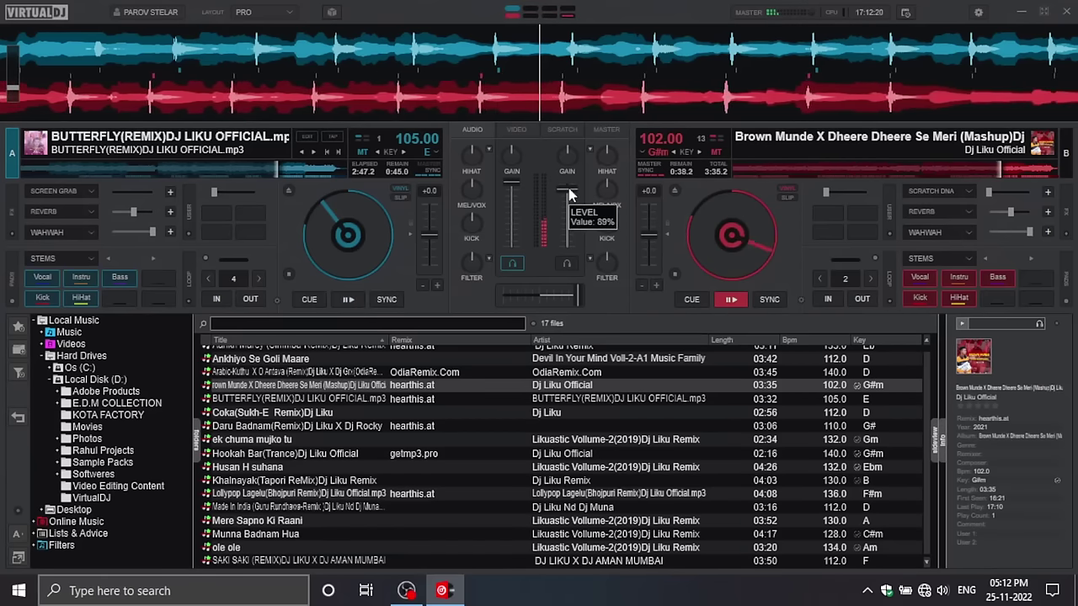
scroll(569, 192, "down", 2)
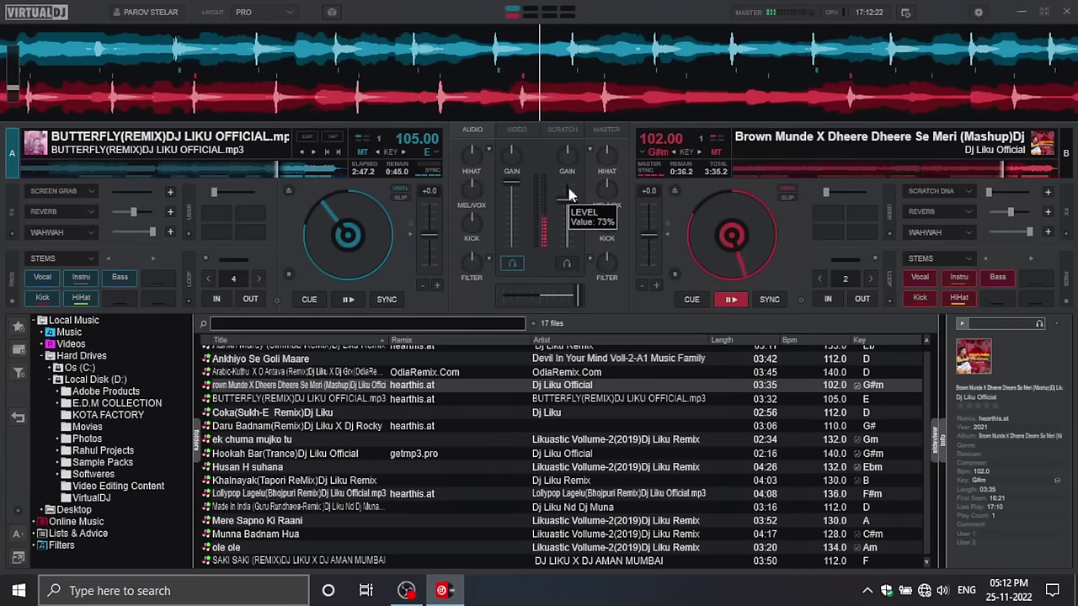
scroll(569, 206, "down", 2)
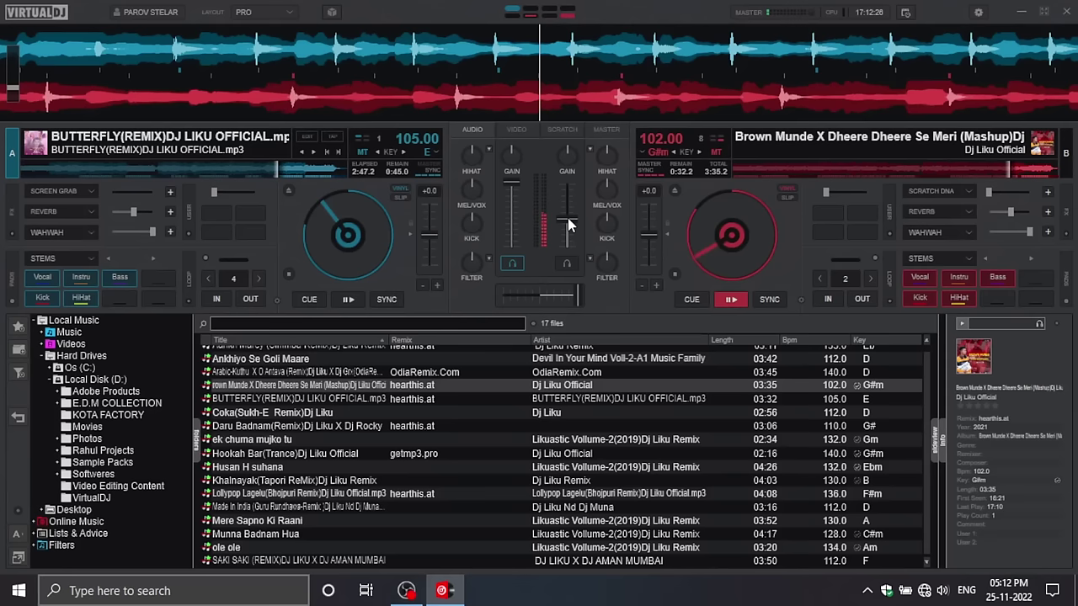
scroll(569, 224, "down", 1)
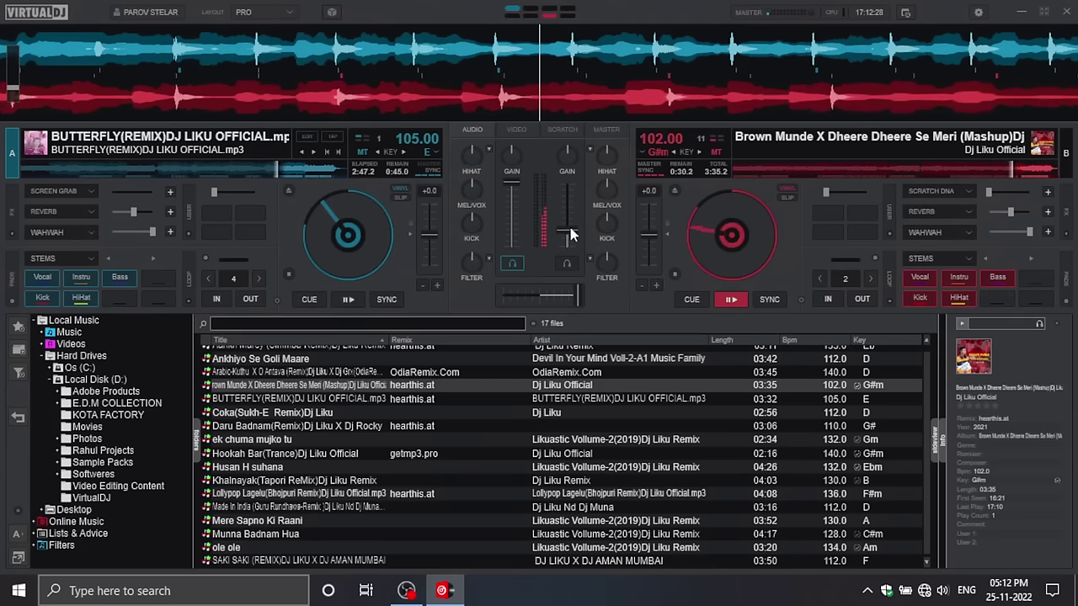
scroll(568, 229, "down", 3)
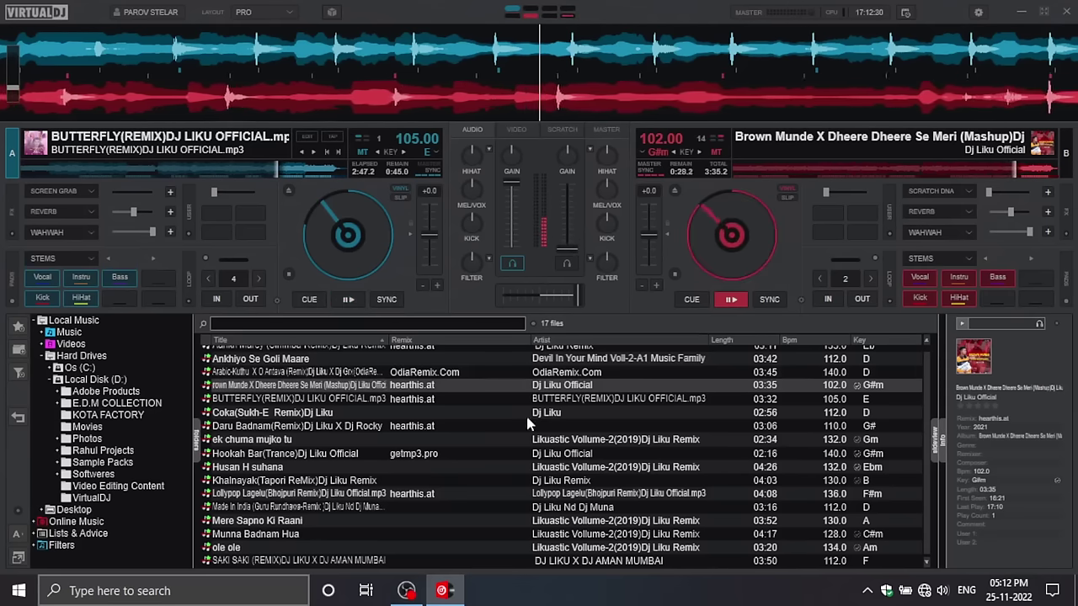